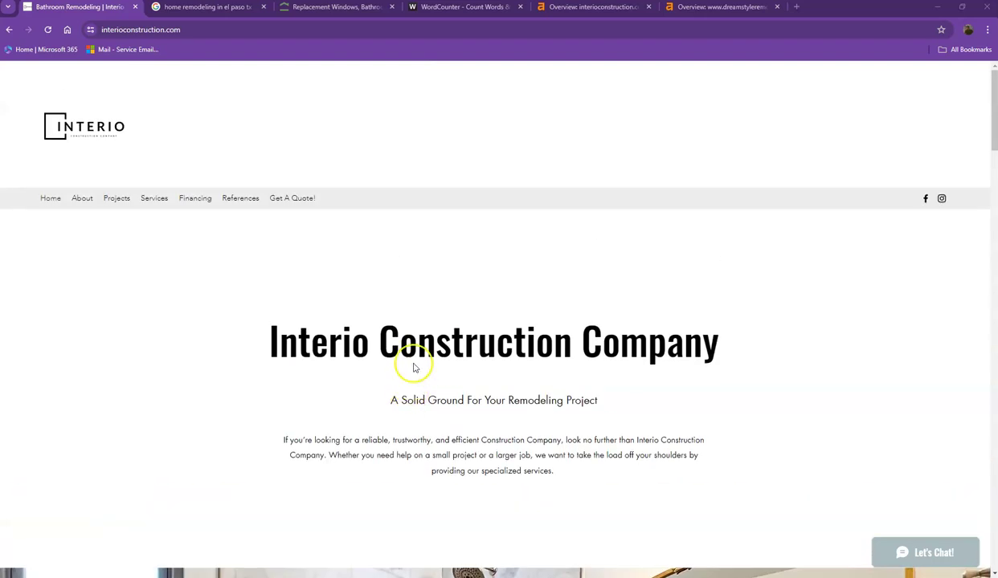
Look over the upper sections of the Dreamstyle Remodeling homepage, down to its list of services
{"action": "left_click", "coordinate": [321, 8]}
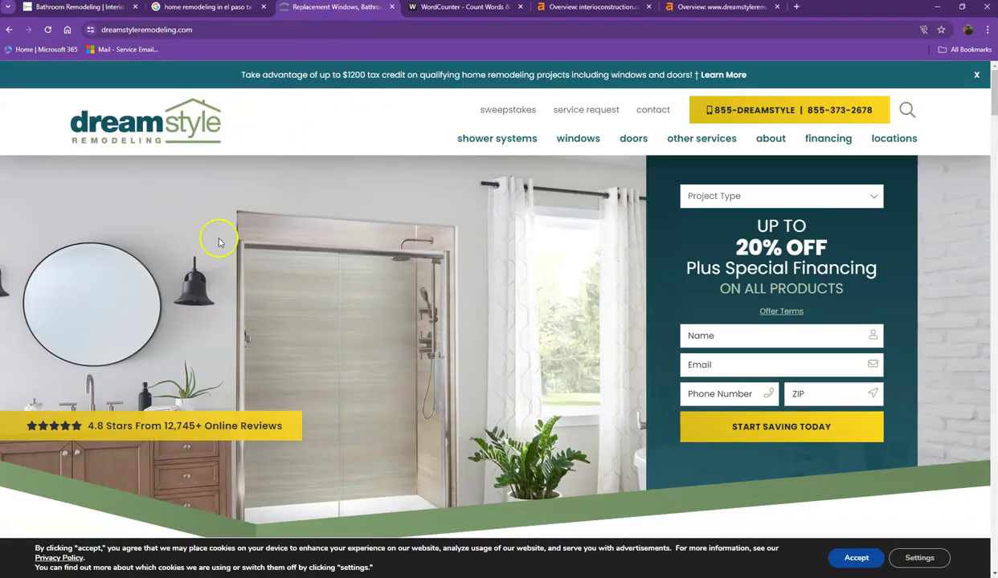
{"action": "scroll", "coordinate": [213, 180], "scroll_direction": "down", "scroll_amount": 10}
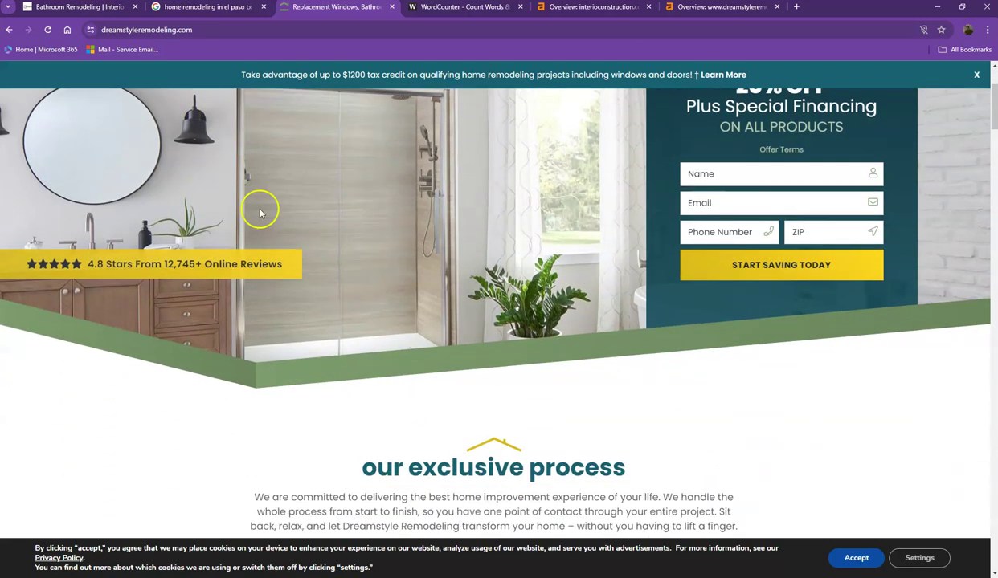
{"action": "scroll", "coordinate": [363, 301], "scroll_direction": "down", "scroll_amount": 2}
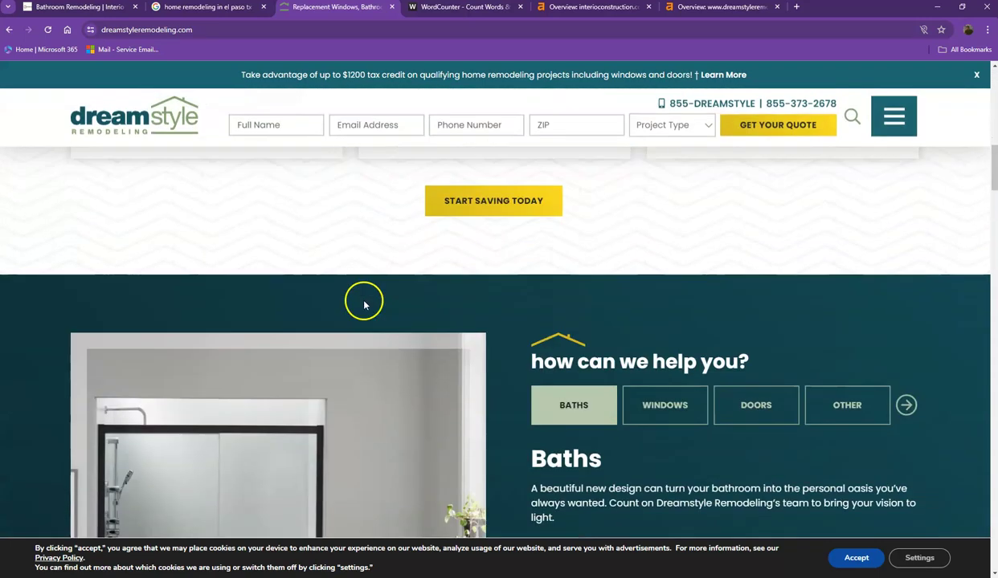
{"action": "scroll", "coordinate": [370, 332], "scroll_direction": "up", "scroll_amount": 7}
{"action": "scroll", "coordinate": [369, 325], "scroll_direction": "up", "scroll_amount": 8}
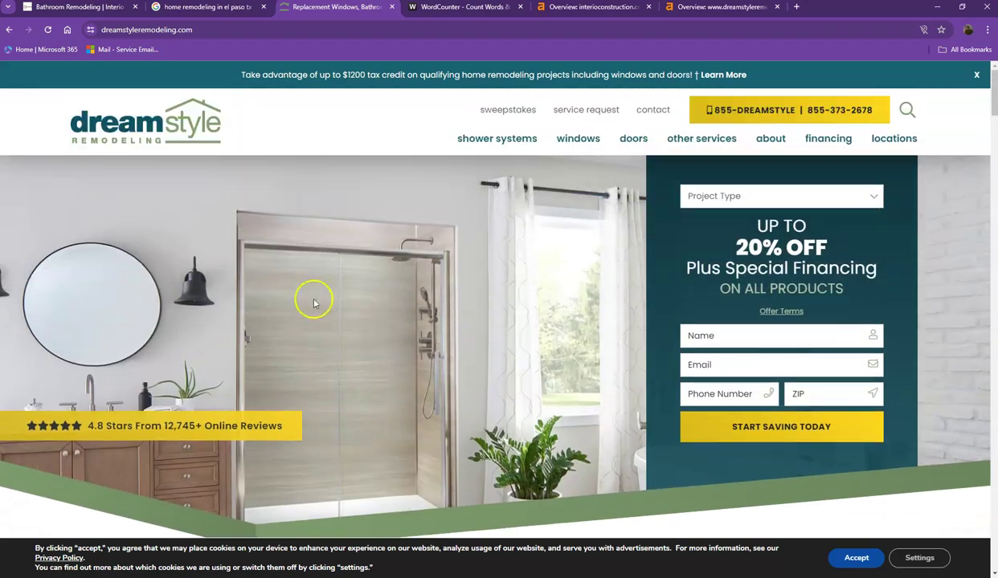
Review the entire Interio Construction homepage, from the introduction to the quote form and map
{"action": "left_click", "coordinate": [83, 6]}
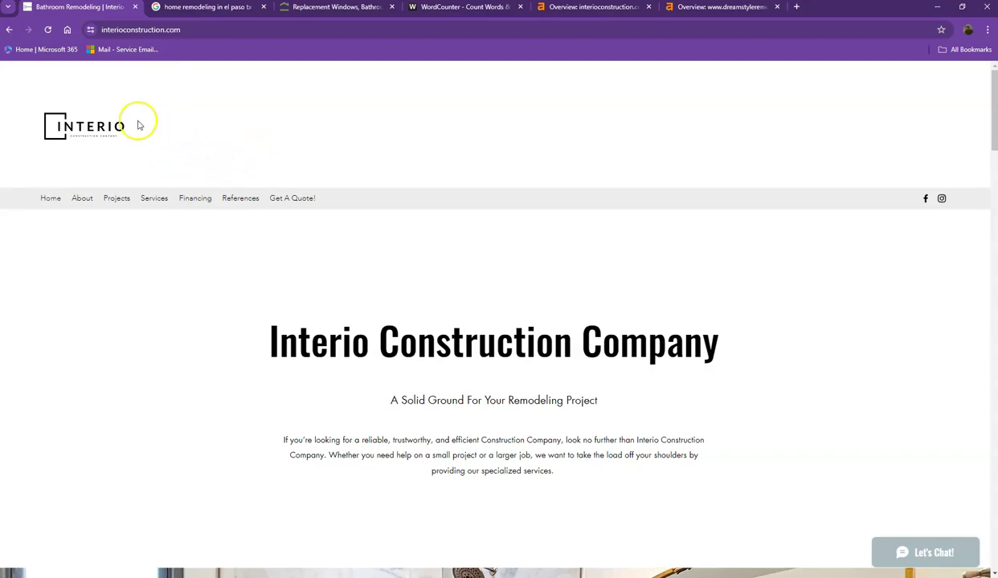
{"action": "scroll", "coordinate": [157, 213], "scroll_direction": "down", "scroll_amount": 3}
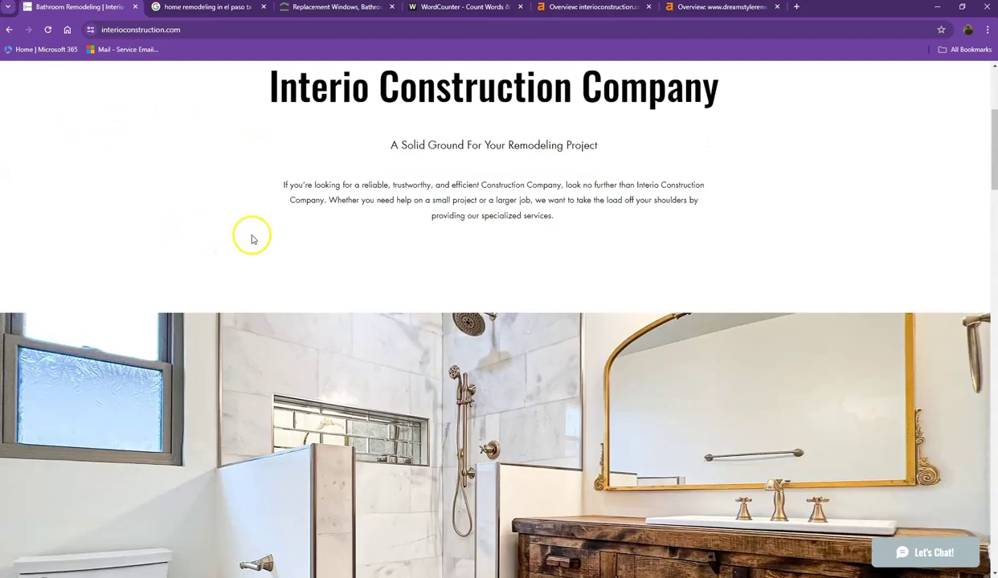
{"action": "scroll", "coordinate": [251, 239], "scroll_direction": "down", "scroll_amount": 15}
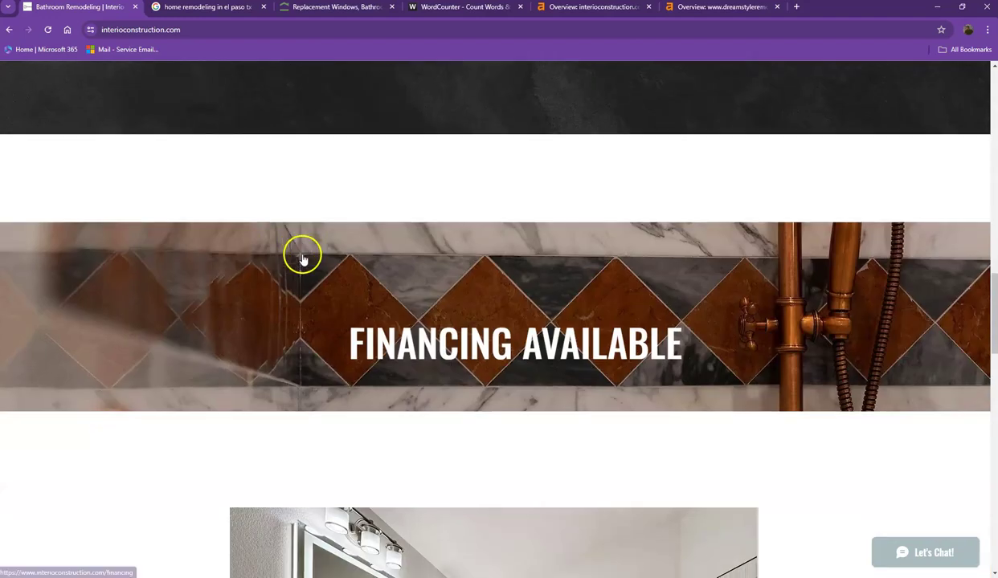
{"action": "scroll", "coordinate": [302, 258], "scroll_direction": "down", "scroll_amount": 12}
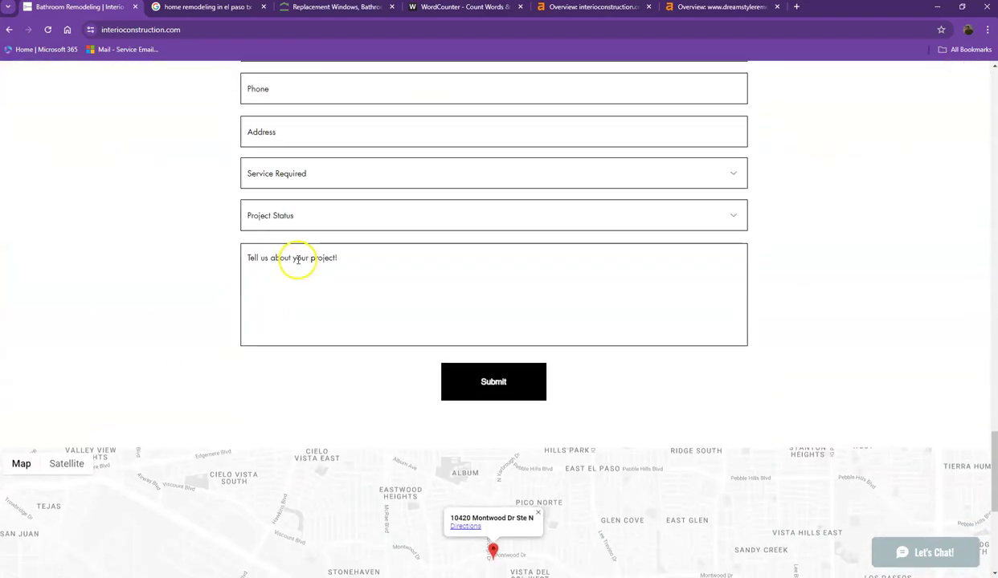
{"action": "scroll", "coordinate": [297, 259], "scroll_direction": "down", "scroll_amount": 5}
{"action": "scroll", "coordinate": [305, 258], "scroll_direction": "up", "scroll_amount": 6}
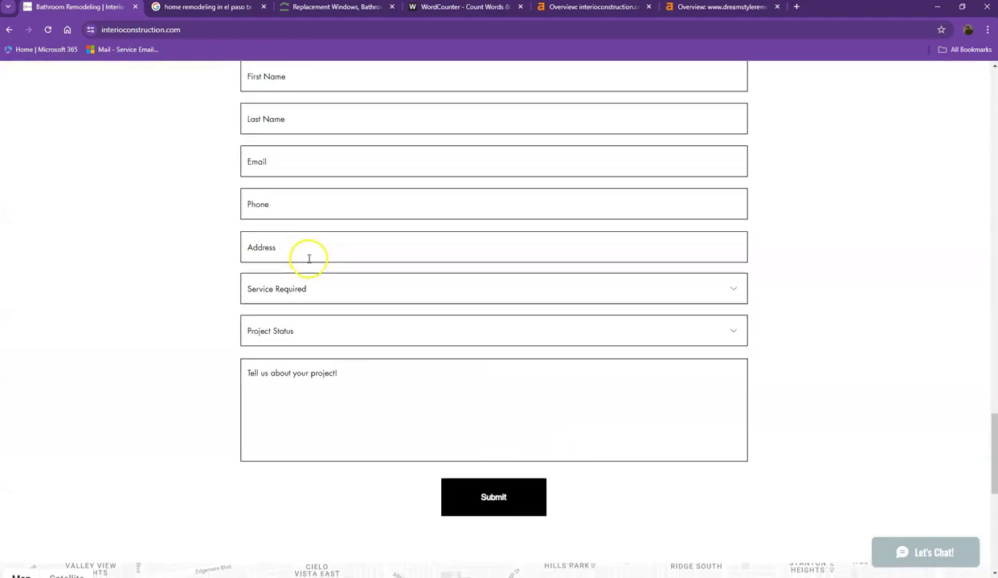
{"action": "scroll", "coordinate": [233, 262], "scroll_direction": "up", "scroll_amount": 10}
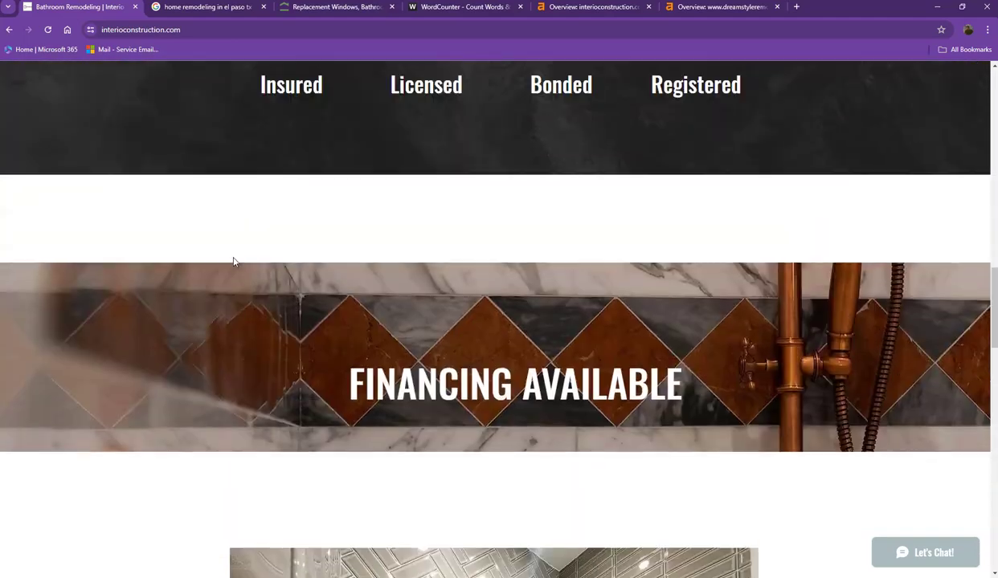
{"action": "scroll", "coordinate": [233, 261], "scroll_direction": "up", "scroll_amount": 8}
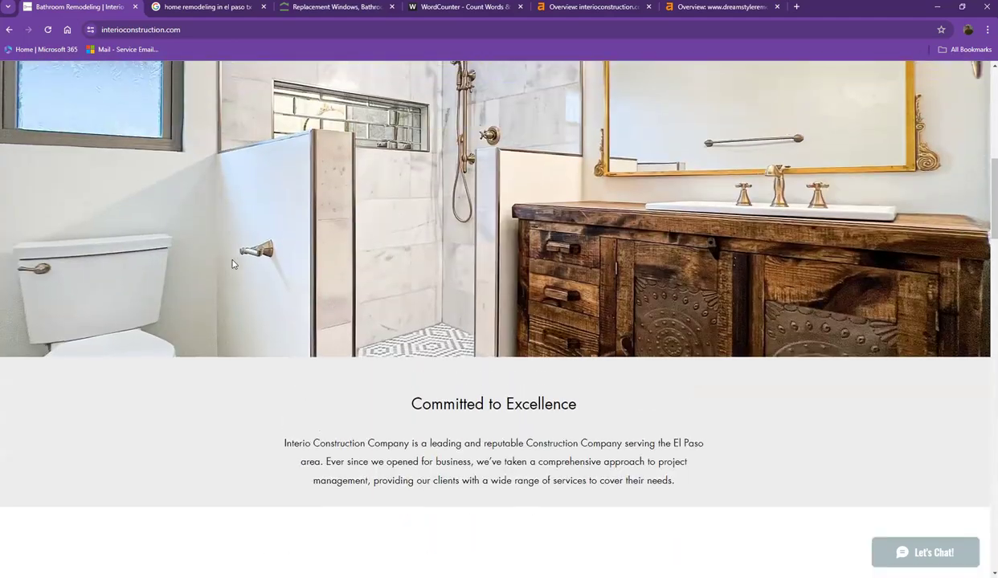
{"action": "scroll", "coordinate": [233, 261], "scroll_direction": "up", "scroll_amount": 8}
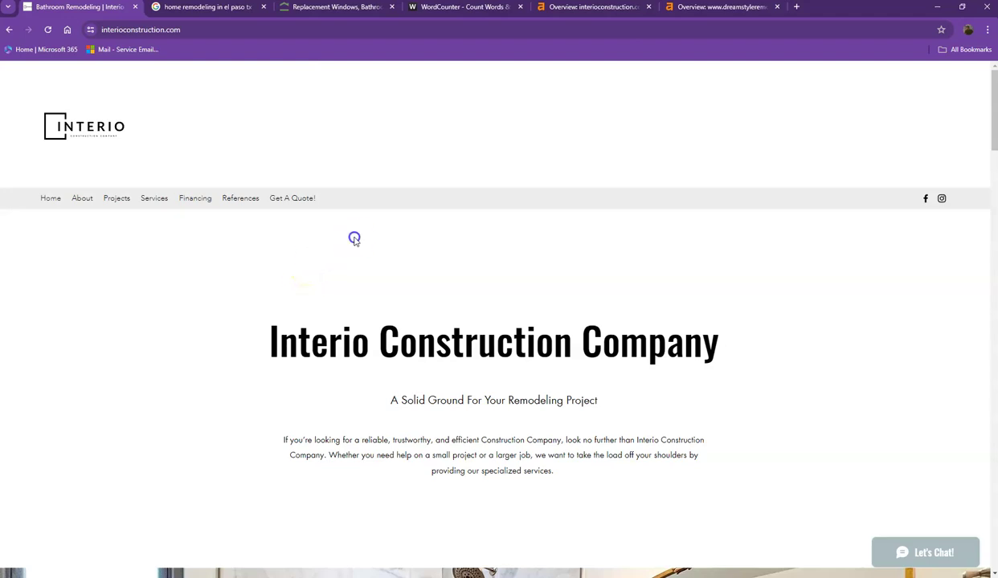
Copy all the text of the Interio Construction homepage into WordCounter
{"action": "key", "text": "ctrl+a"}
{"action": "left_click", "coordinate": [459, 18]}
{"action": "left_click", "coordinate": [383, 202]}
{"action": "key", "text": "ctrl+v"}
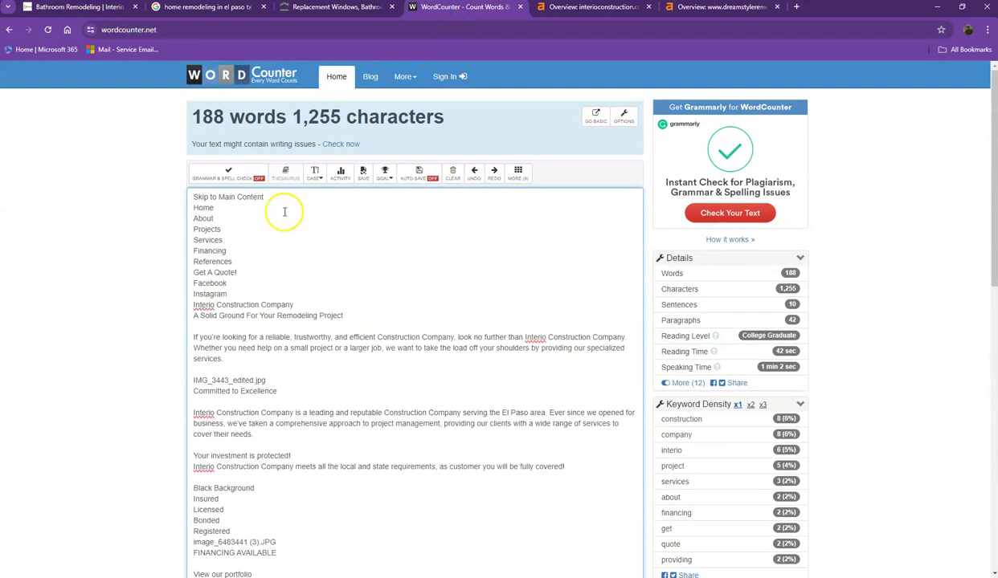
Check the word count and keyword density of the pasted homepage text
{"action": "left_click_drag", "start_coordinate": [194, 116], "coordinate": [296, 118]}
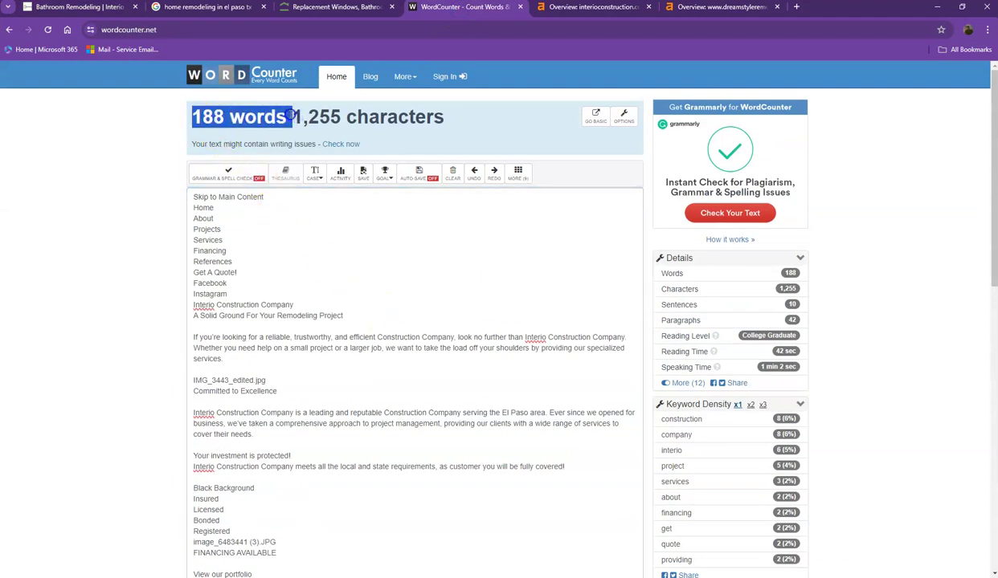
{"action": "left_click", "coordinate": [290, 115]}
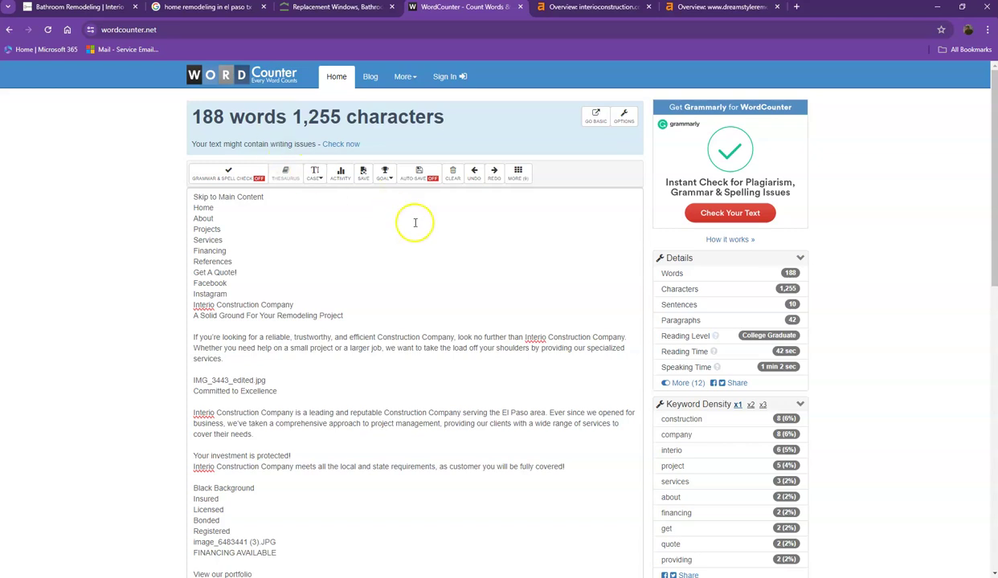
{"action": "scroll", "coordinate": [570, 315], "scroll_direction": "down", "scroll_amount": 2}
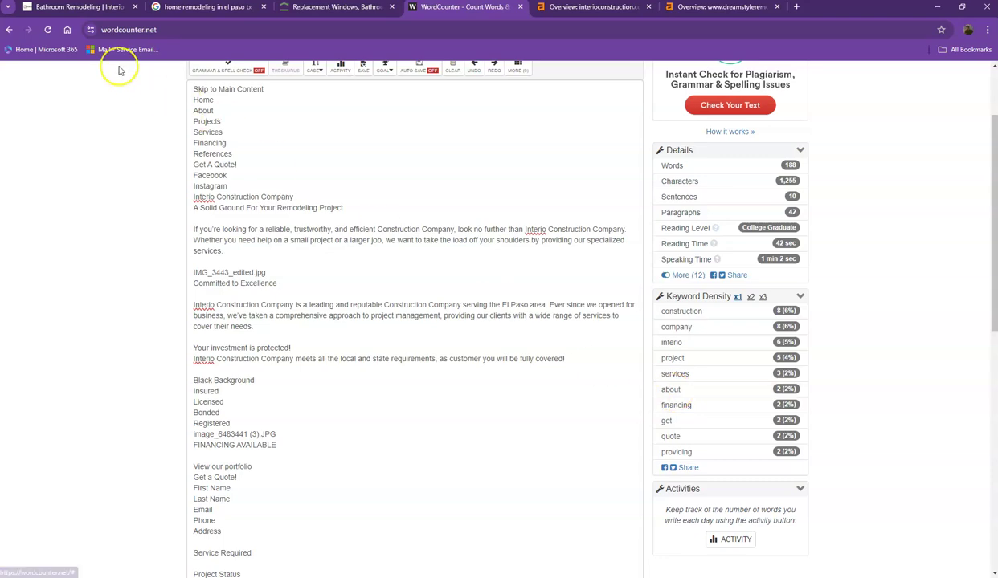
Reread the introduction, "Committed to Excellence" and investment protection sections on the Interio Construction homepage
{"action": "left_click", "coordinate": [80, 8]}
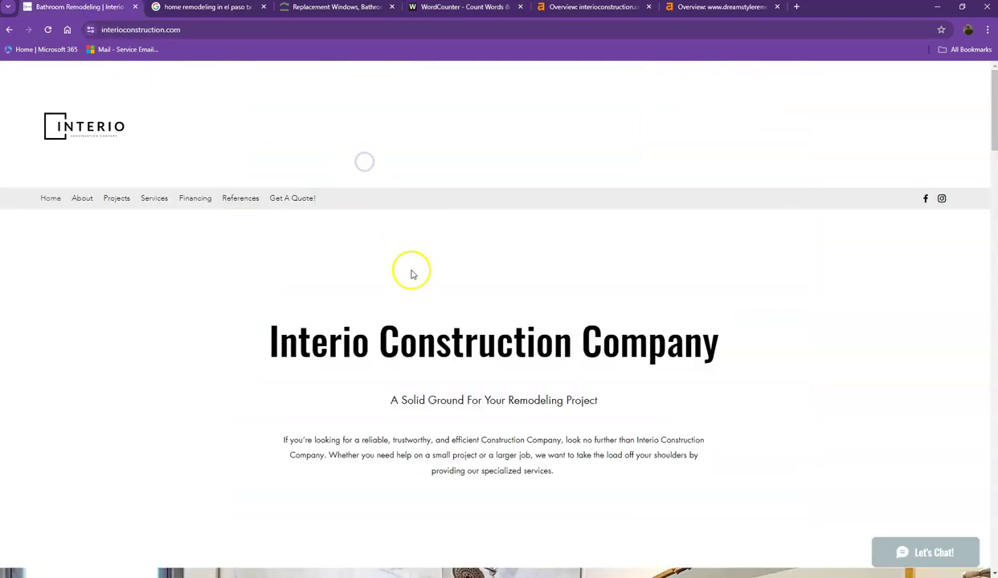
{"action": "scroll", "coordinate": [409, 269], "scroll_direction": "down", "scroll_amount": 7}
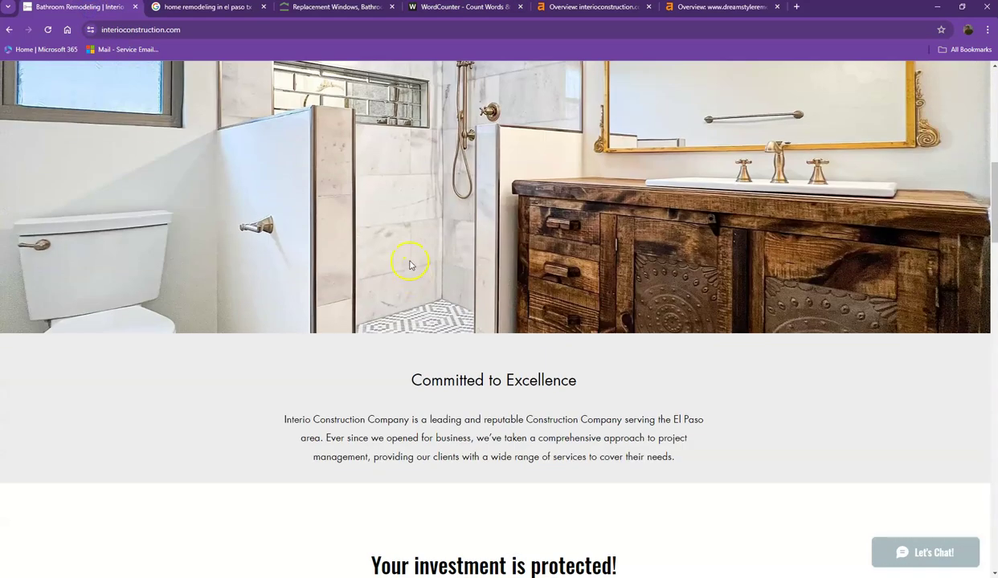
{"action": "scroll", "coordinate": [409, 266], "scroll_direction": "down", "scroll_amount": 3}
{"action": "scroll", "coordinate": [413, 276], "scroll_direction": "up", "scroll_amount": 8}
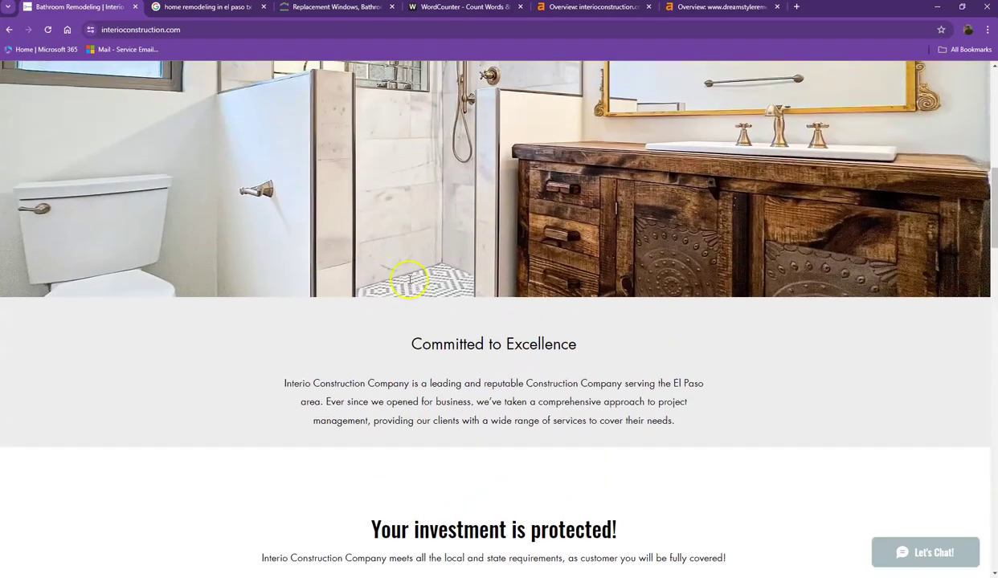
{"action": "scroll", "coordinate": [406, 285], "scroll_direction": "up", "scroll_amount": 3}
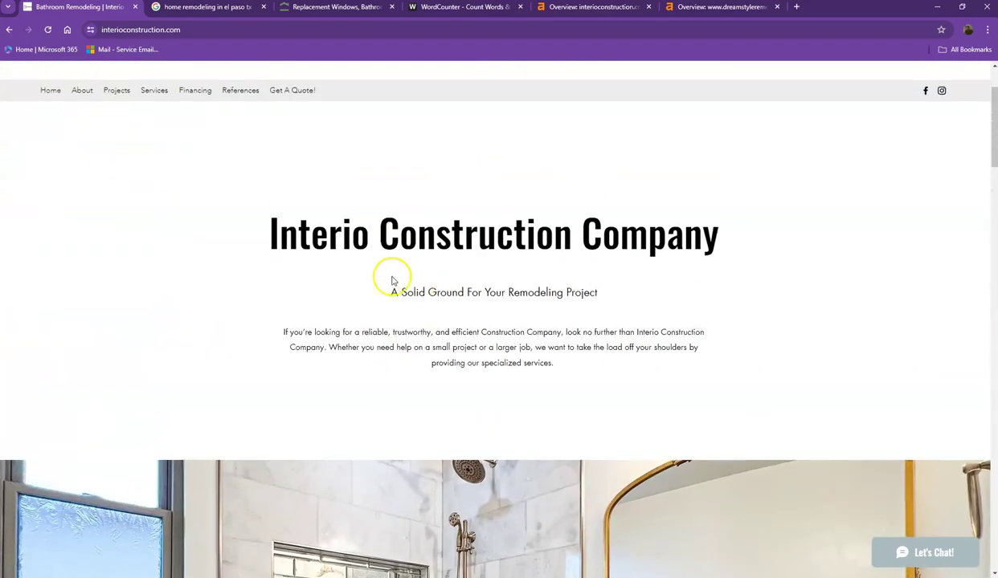
{"action": "scroll", "coordinate": [283, 189], "scroll_direction": "up", "scroll_amount": 2}
Examine the Google results for "home remodeling in el paso tx", covering the local businesses and organic listings
{"action": "left_click", "coordinate": [197, 8]}
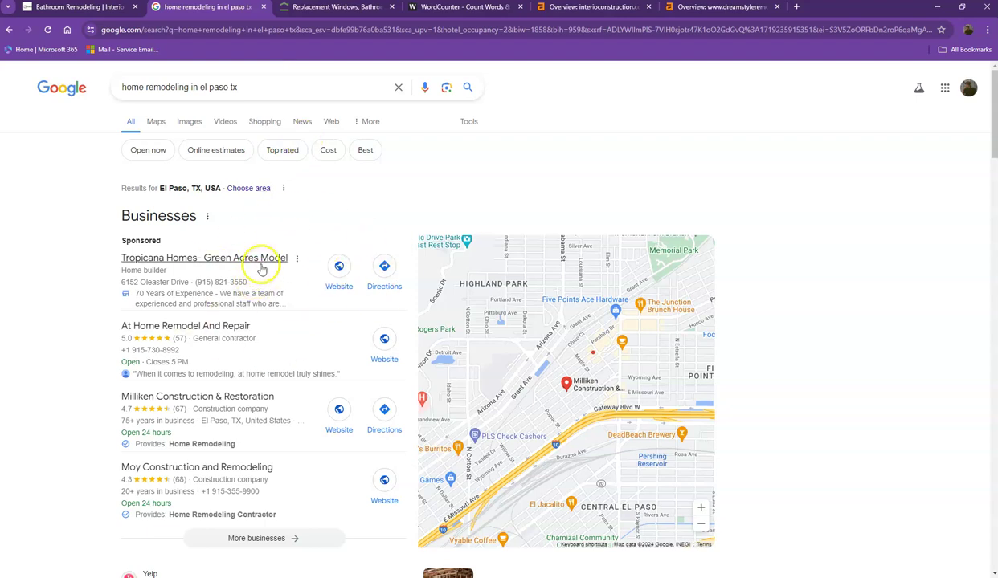
{"action": "scroll", "coordinate": [263, 268], "scroll_direction": "down", "scroll_amount": 2}
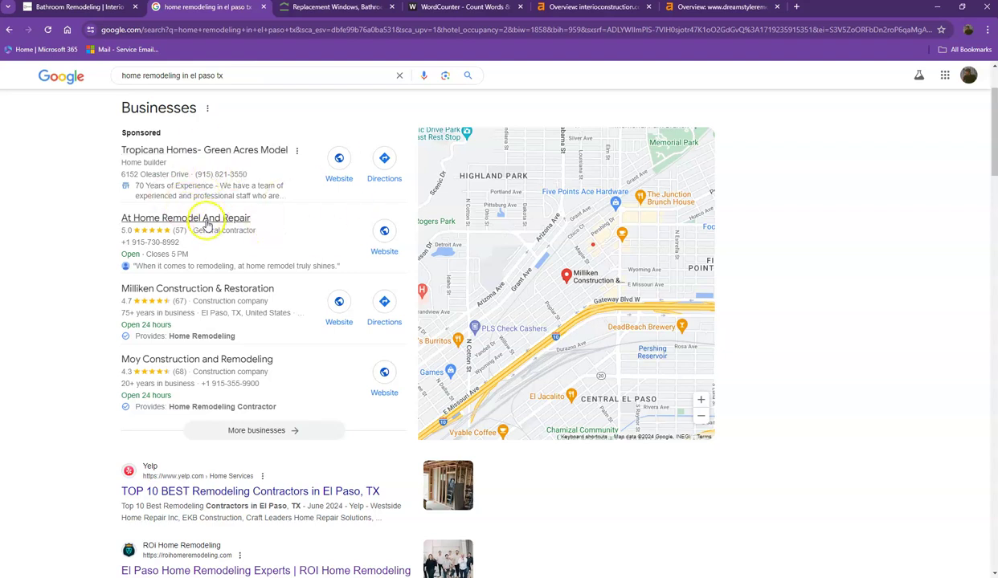
{"action": "scroll", "coordinate": [276, 287], "scroll_direction": "down", "scroll_amount": 5}
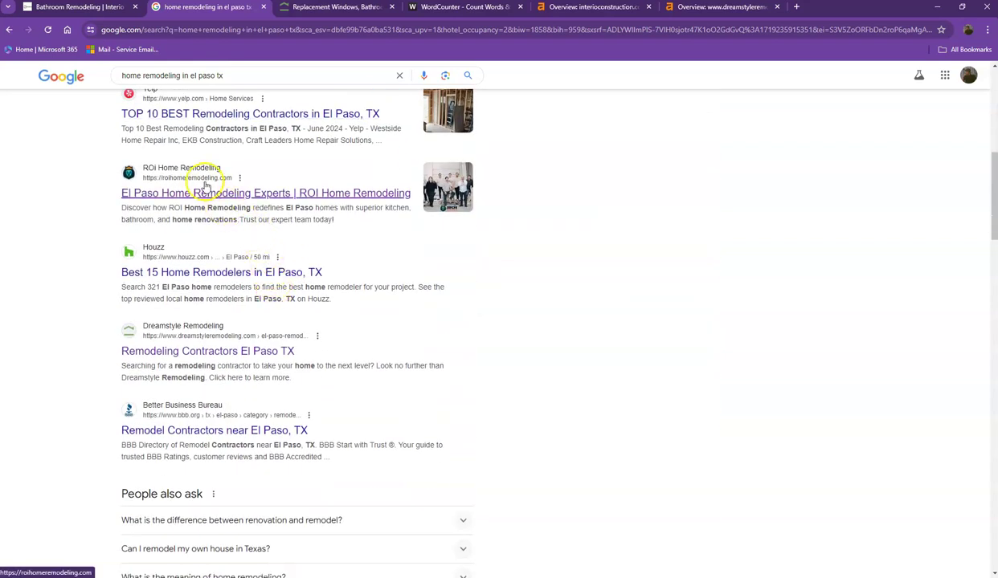
{"action": "scroll", "coordinate": [193, 336], "scroll_direction": "down", "scroll_amount": 4}
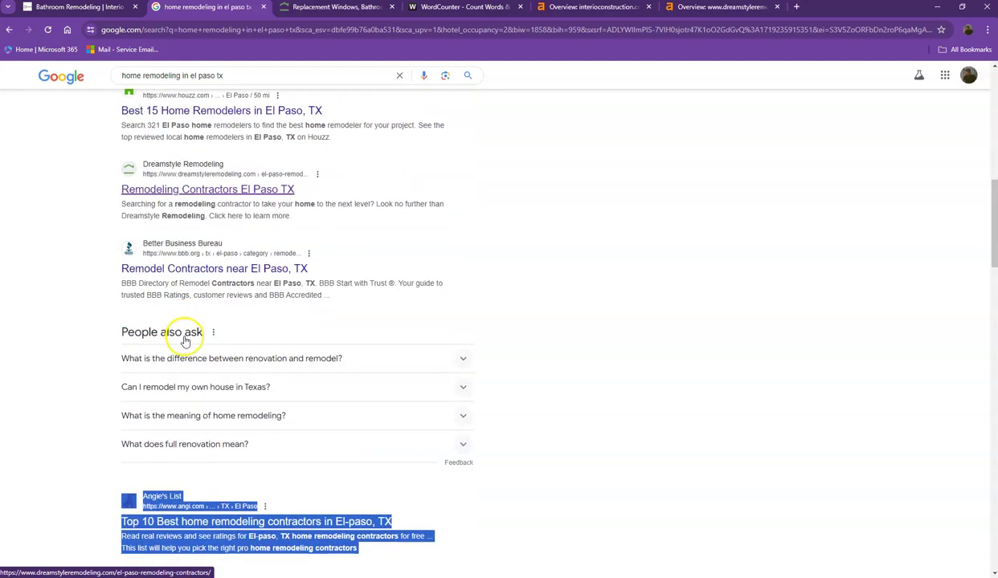
{"action": "scroll", "coordinate": [69, 324], "scroll_direction": "down", "scroll_amount": 3}
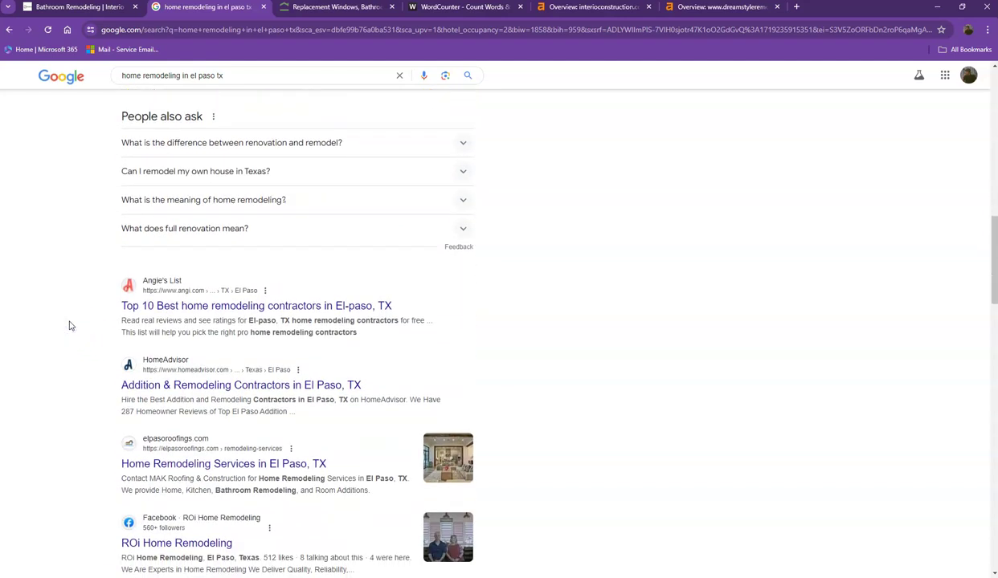
{"action": "left_click", "coordinate": [172, 347]}
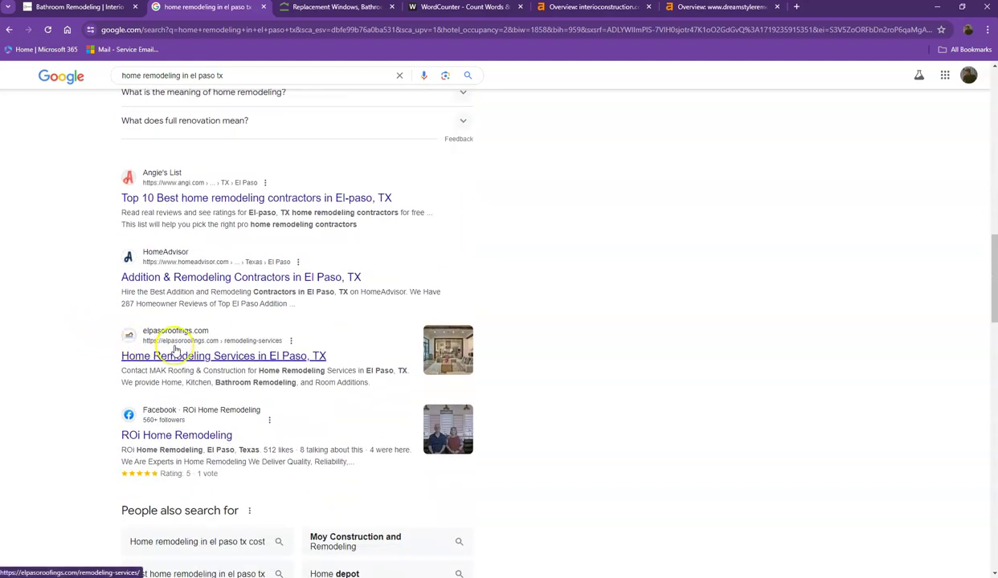
{"action": "scroll", "coordinate": [69, 324], "scroll_direction": "down", "scroll_amount": 4}
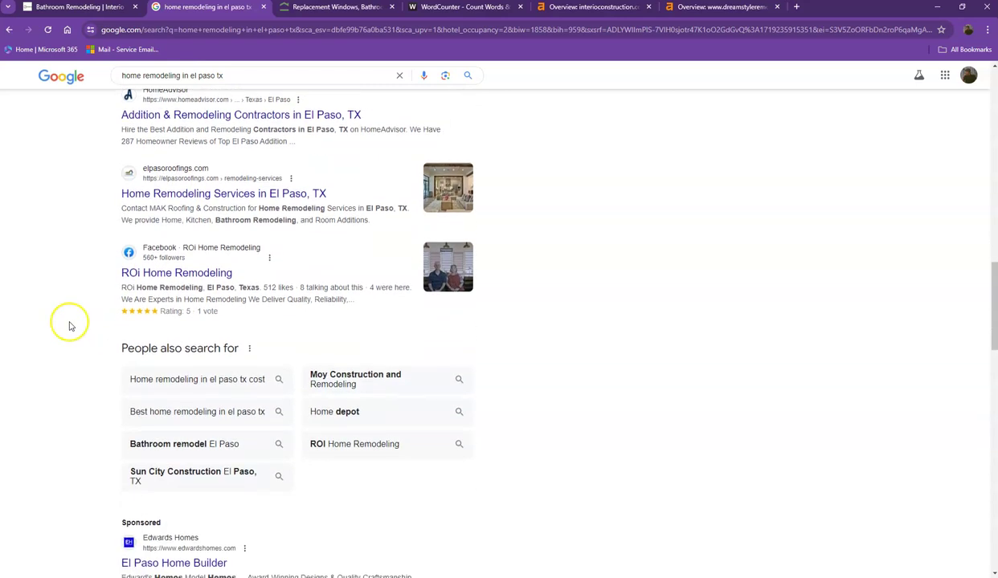
{"action": "scroll", "coordinate": [69, 324], "scroll_direction": "up", "scroll_amount": 6}
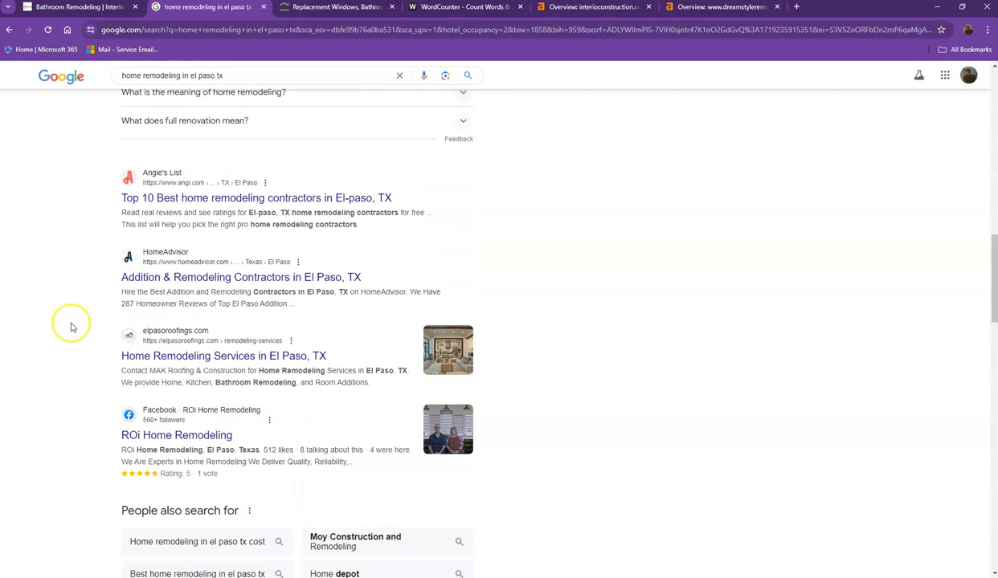
{"action": "scroll", "coordinate": [71, 328], "scroll_direction": "up", "scroll_amount": 2}
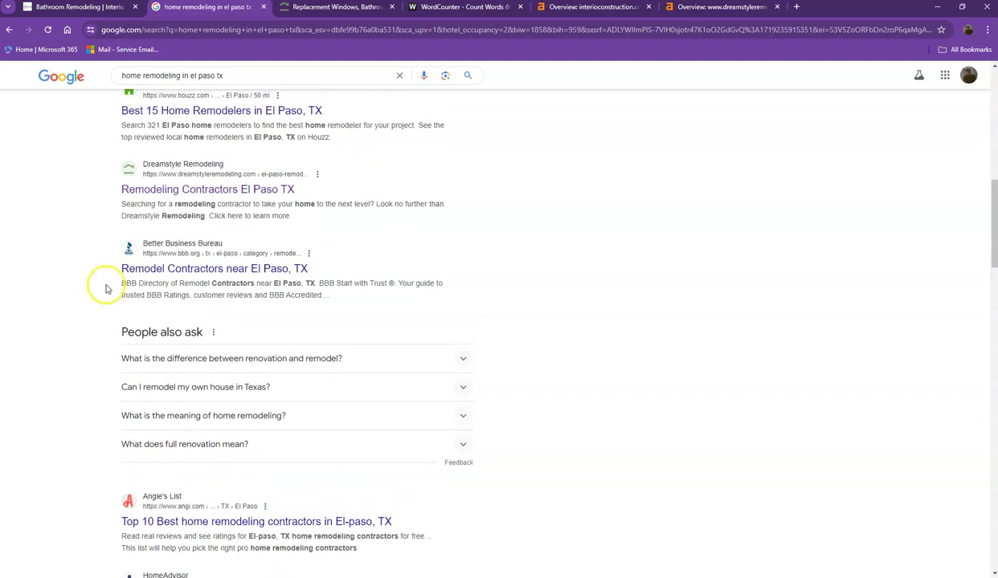
Examine the process, special offer, customer reviews and company strengths sections on the Dreamstyle Remodeling homepage
{"action": "left_click", "coordinate": [311, 8]}
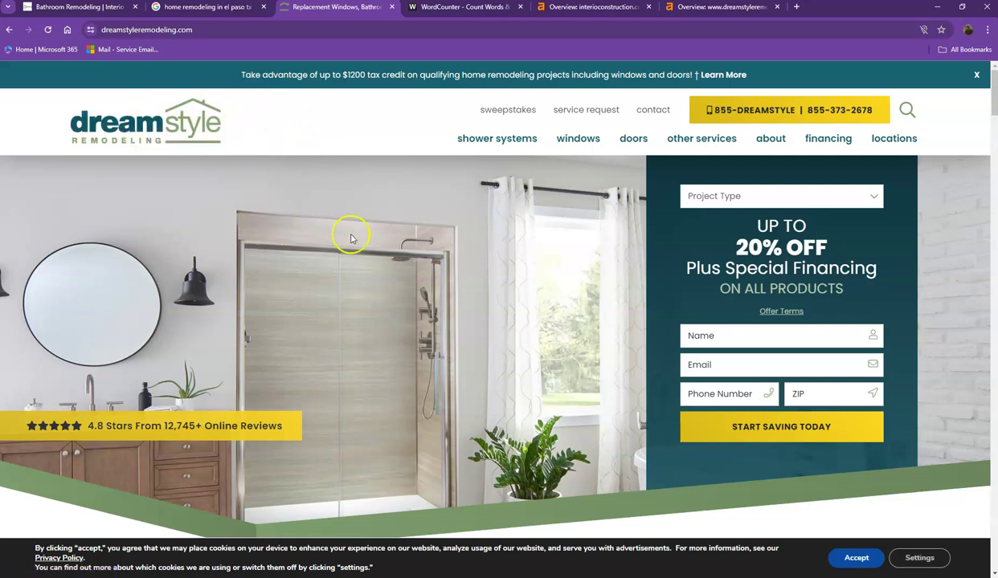
{"action": "scroll", "coordinate": [406, 245], "scroll_direction": "down", "scroll_amount": 10}
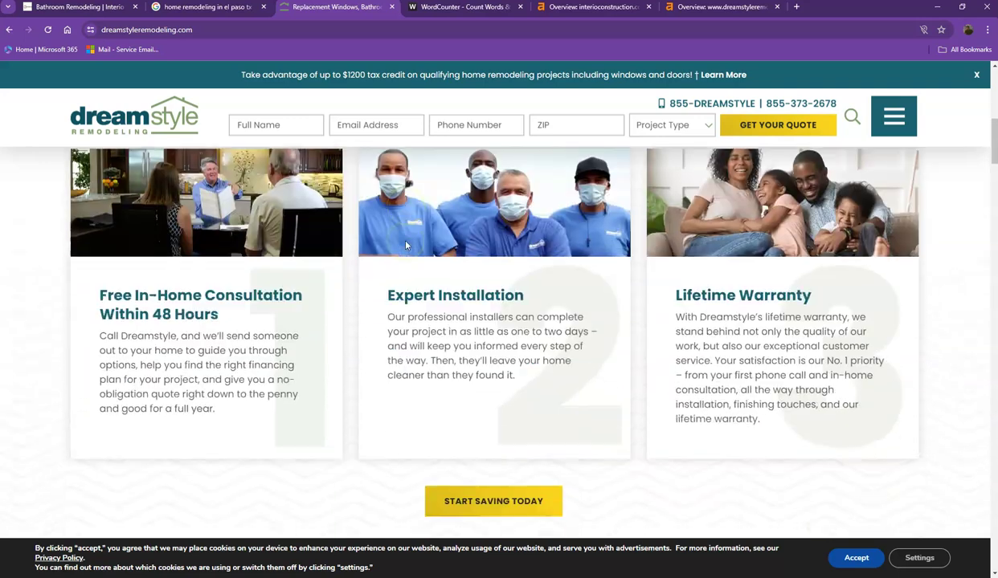
{"action": "scroll", "coordinate": [406, 247], "scroll_direction": "down", "scroll_amount": 3}
{"action": "scroll", "coordinate": [406, 247], "scroll_direction": "down", "scroll_amount": 3}
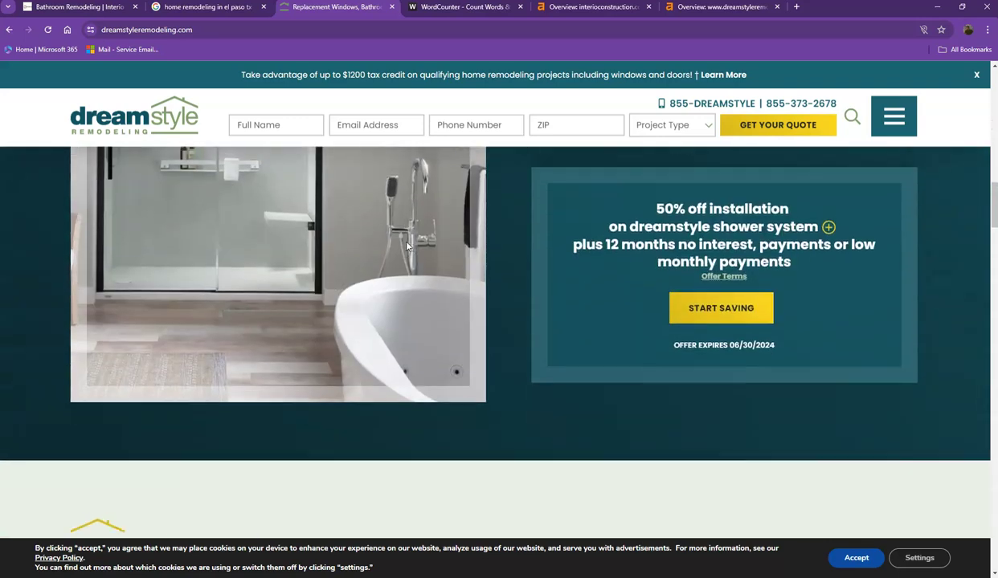
{"action": "scroll", "coordinate": [406, 246], "scroll_direction": "down", "scroll_amount": 5}
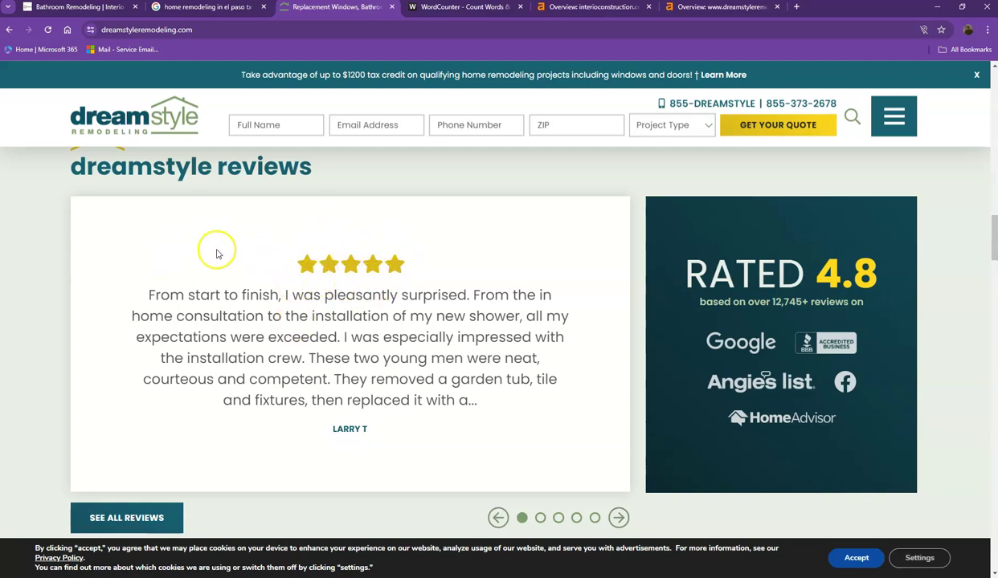
{"action": "scroll", "coordinate": [99, 273], "scroll_direction": "down", "scroll_amount": 2}
{"action": "scroll", "coordinate": [121, 273], "scroll_direction": "down", "scroll_amount": 5}
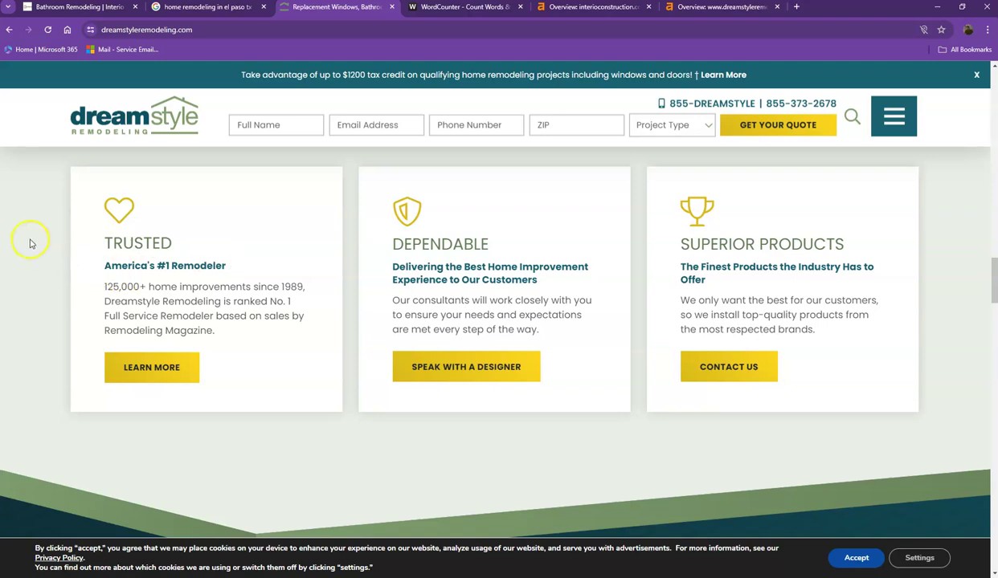
Replace the text in WordCounter with the copied Dreamstyle Remodeling homepage text and check its word count
{"action": "left_click", "coordinate": [448, 9]}
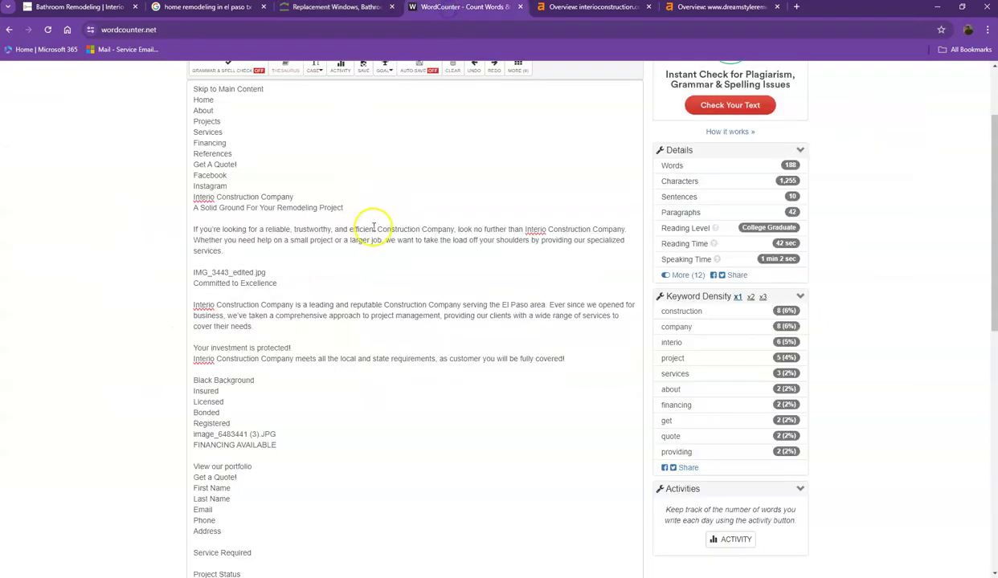
{"action": "key", "text": "ctrl+a"}
{"action": "key", "text": "ctrl+v"}
{"action": "scroll", "coordinate": [372, 267], "scroll_direction": "up", "scroll_amount": 15}
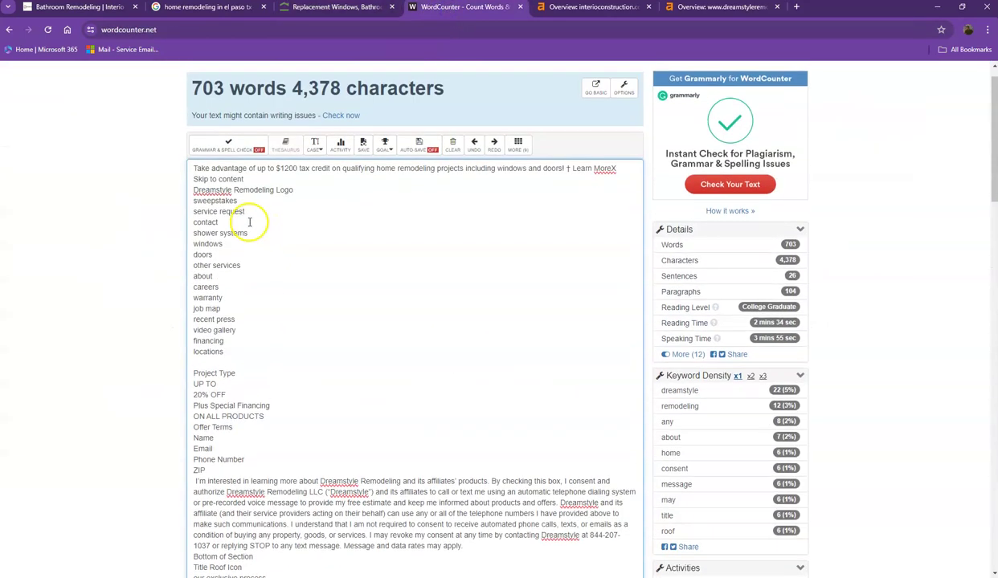
{"action": "scroll", "coordinate": [250, 222], "scroll_direction": "up", "scroll_amount": 1}
{"action": "left_click_drag", "start_coordinate": [193, 112], "coordinate": [275, 110]}
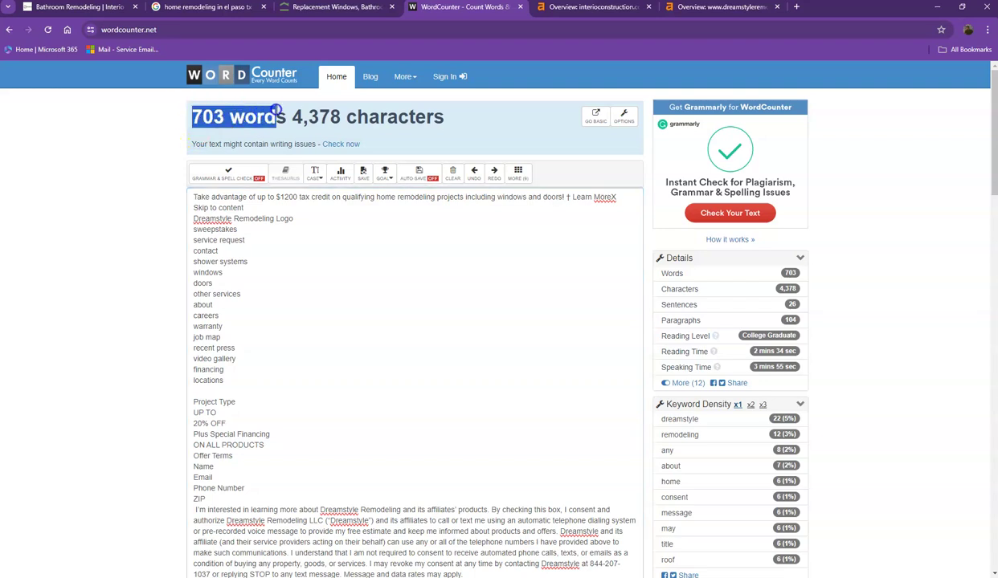
{"action": "left_click", "coordinate": [288, 110]}
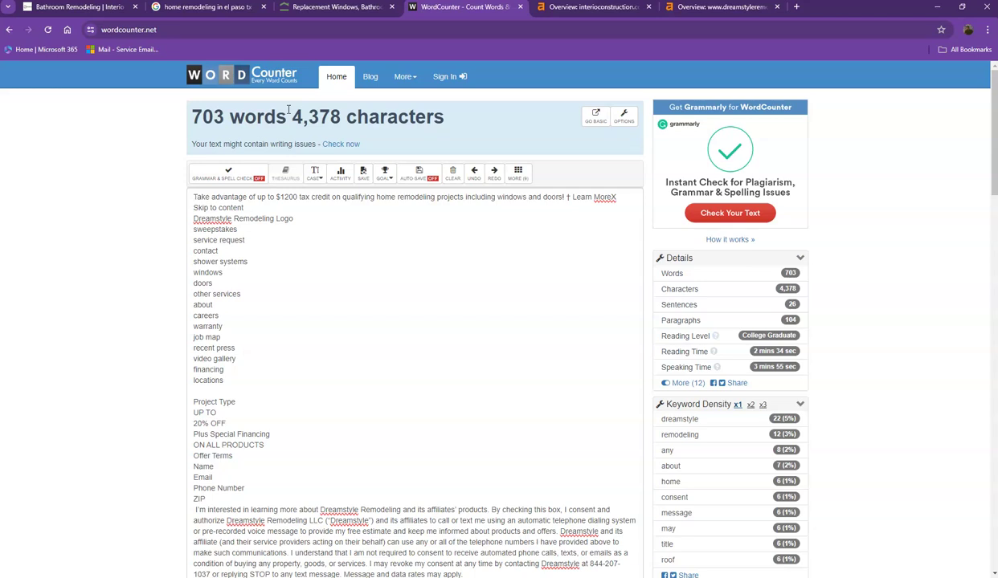
Compare the backlink, referring domain, organic keyword and traffic metrics of interioconstruction.com and dreamstyleremodeling.com in the Ahrefs overviews
{"action": "left_click", "coordinate": [591, 8]}
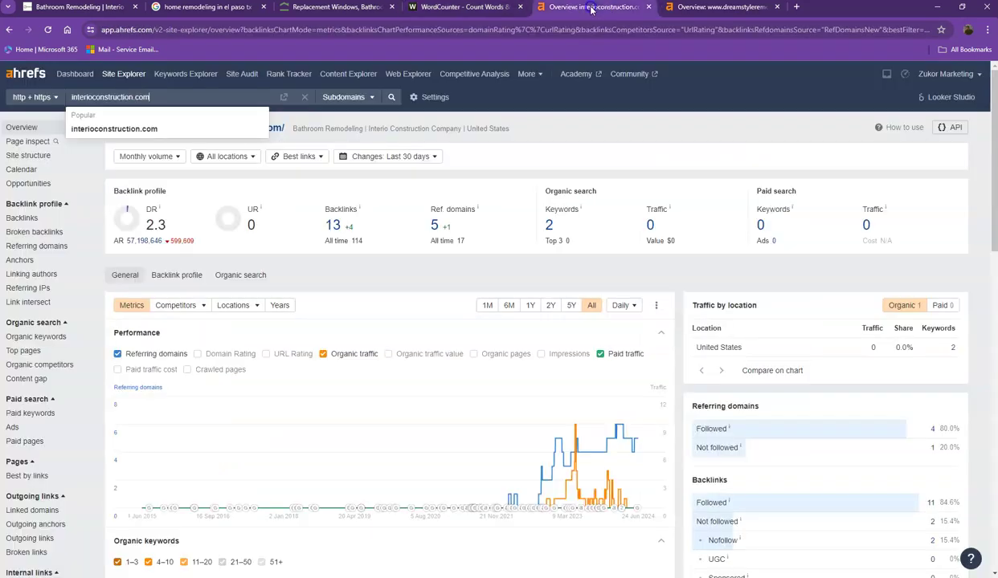
{"action": "left_click", "coordinate": [561, 127]}
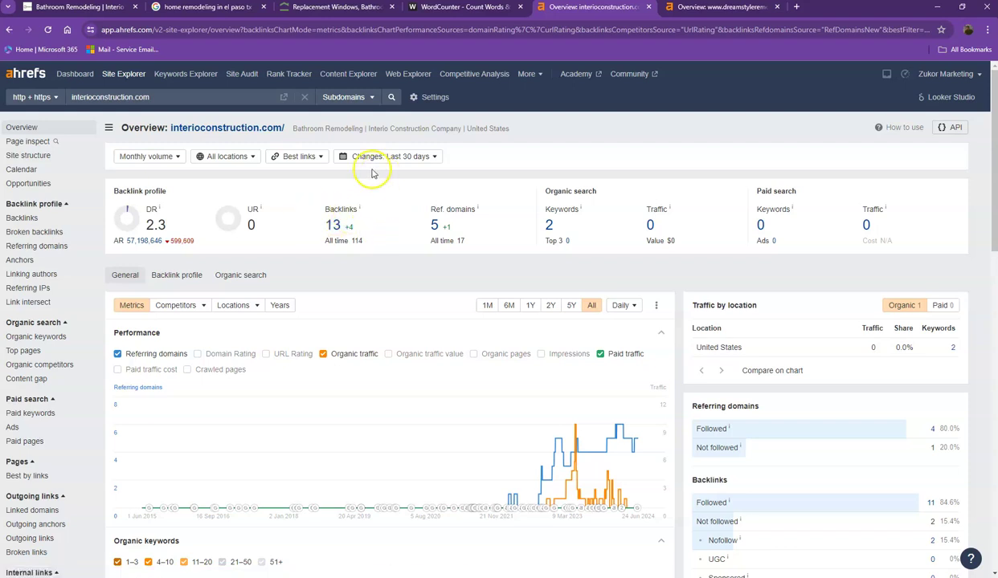
{"action": "left_click", "coordinate": [711, 9]}
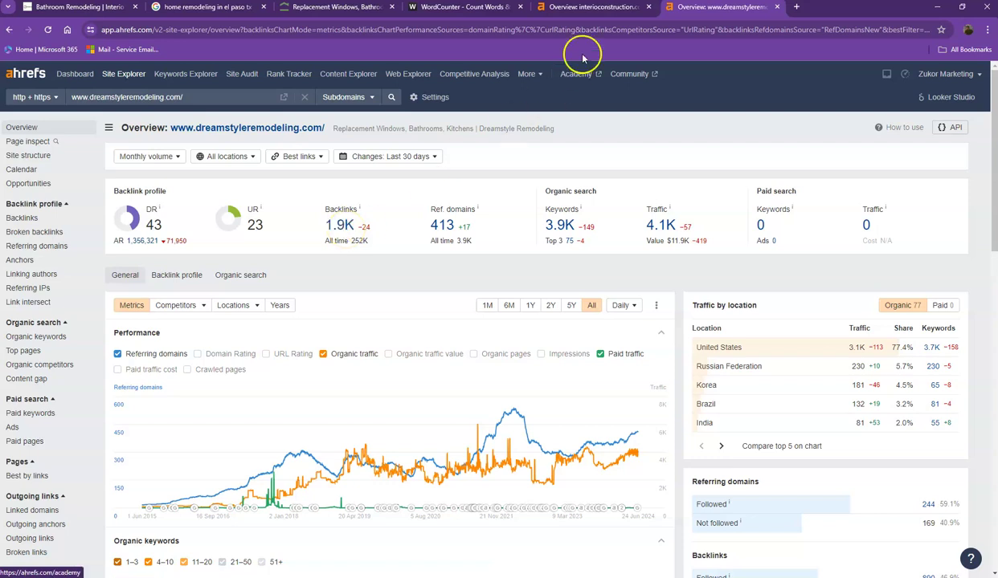
{"action": "left_click", "coordinate": [583, 9]}
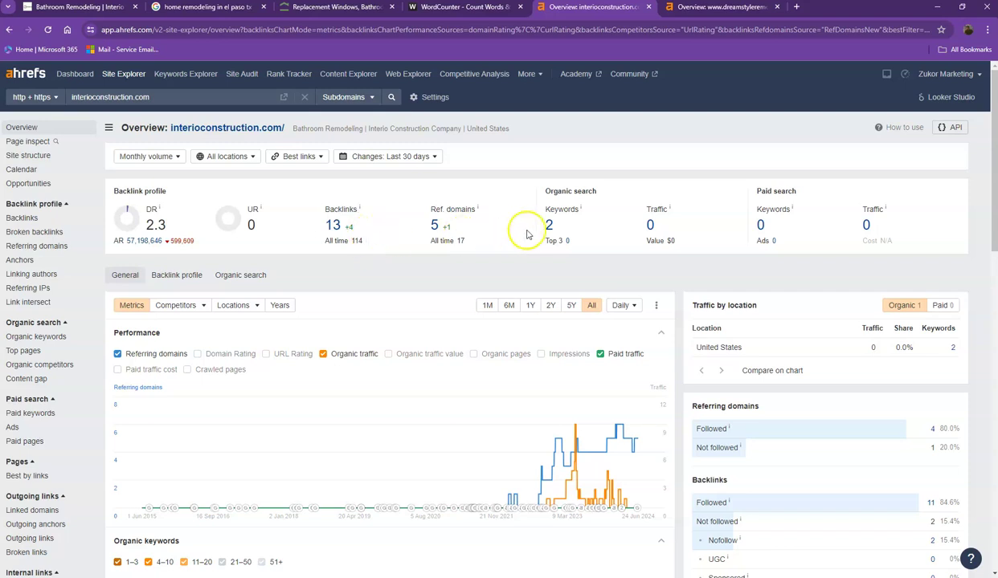
{"action": "mouse_move", "coordinate": [669, 208]}
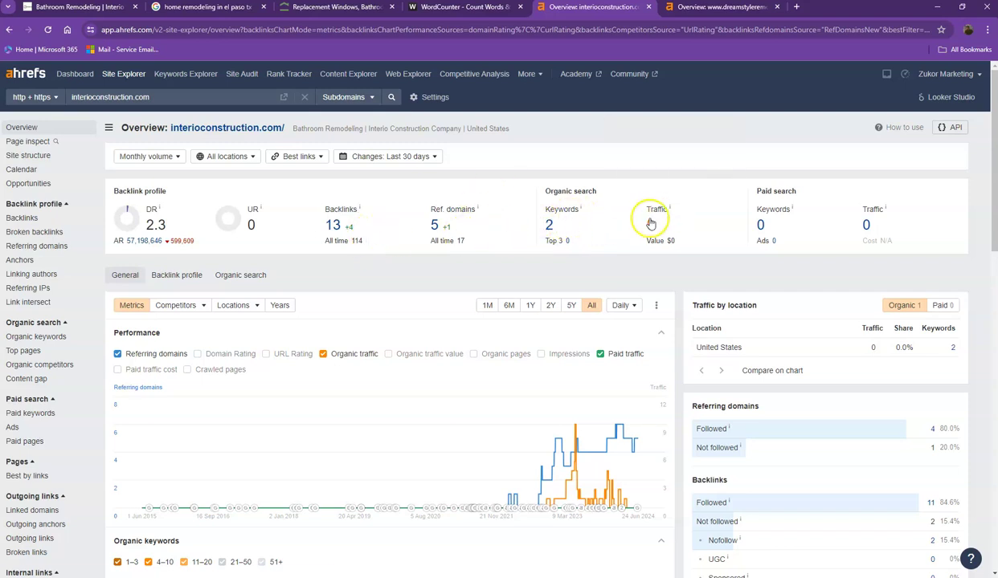
Open the referring domains and organic keywords reports for dreamstyleremodeling.com in separate browser tabs
{"action": "left_click", "coordinate": [707, 7]}
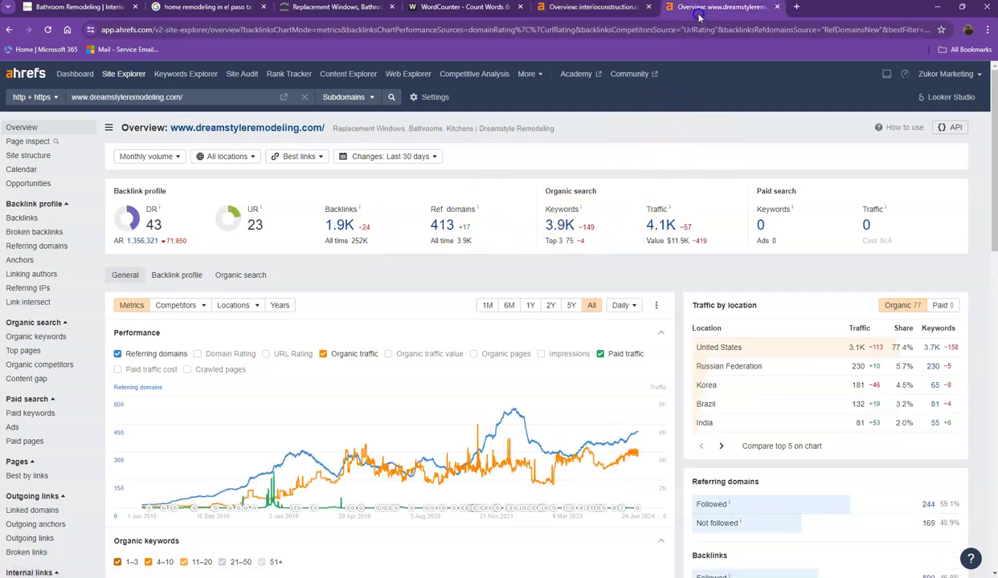
{"action": "right_click", "coordinate": [443, 224]}
{"action": "left_click", "coordinate": [470, 238]}
{"action": "right_click", "coordinate": [560, 226]}
{"action": "left_click", "coordinate": [595, 237]}
{"action": "left_click", "coordinate": [727, 7]}
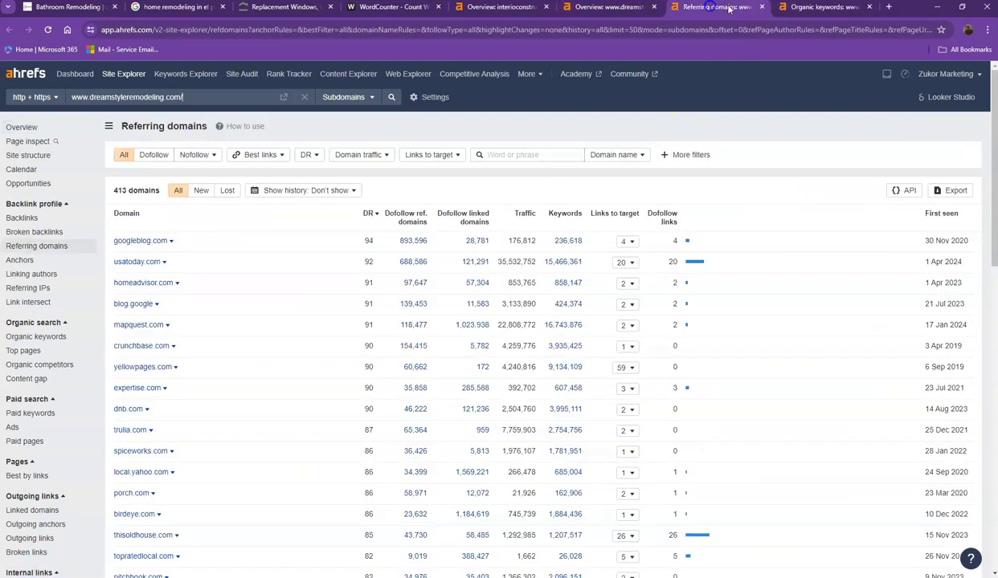
{"action": "left_click", "coordinate": [810, 7]}
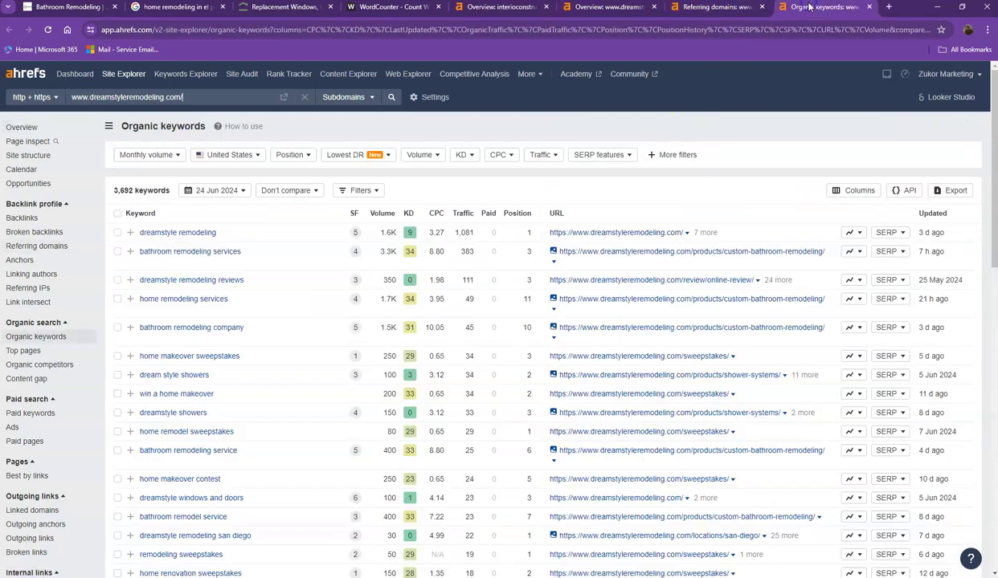
Examine the first three result pages of the referring domains report for dreamstyleremodeling.com
{"action": "left_click", "coordinate": [712, 8]}
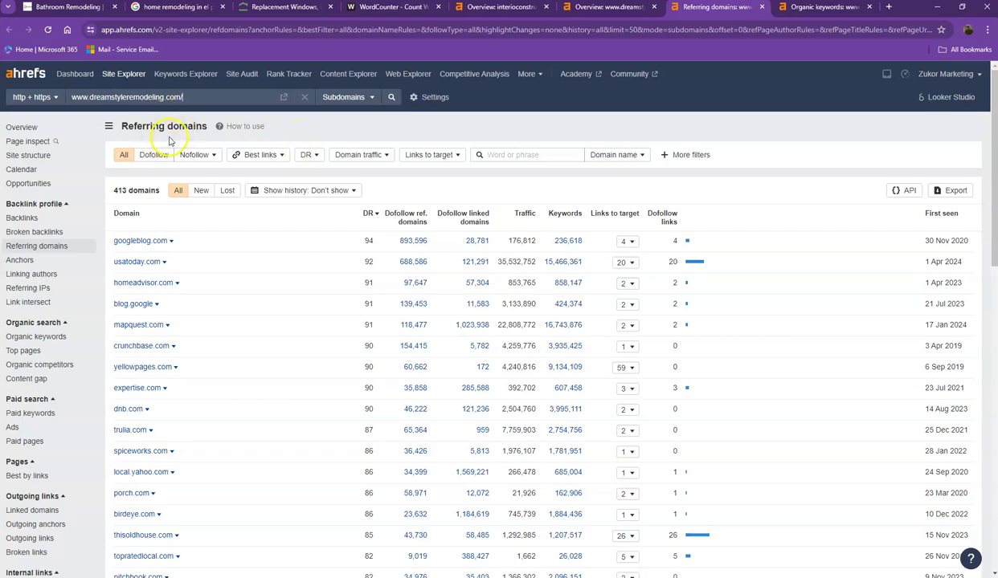
{"action": "scroll", "coordinate": [177, 153], "scroll_direction": "down", "scroll_amount": 10}
{"action": "scroll", "coordinate": [192, 174], "scroll_direction": "down", "scroll_amount": 3}
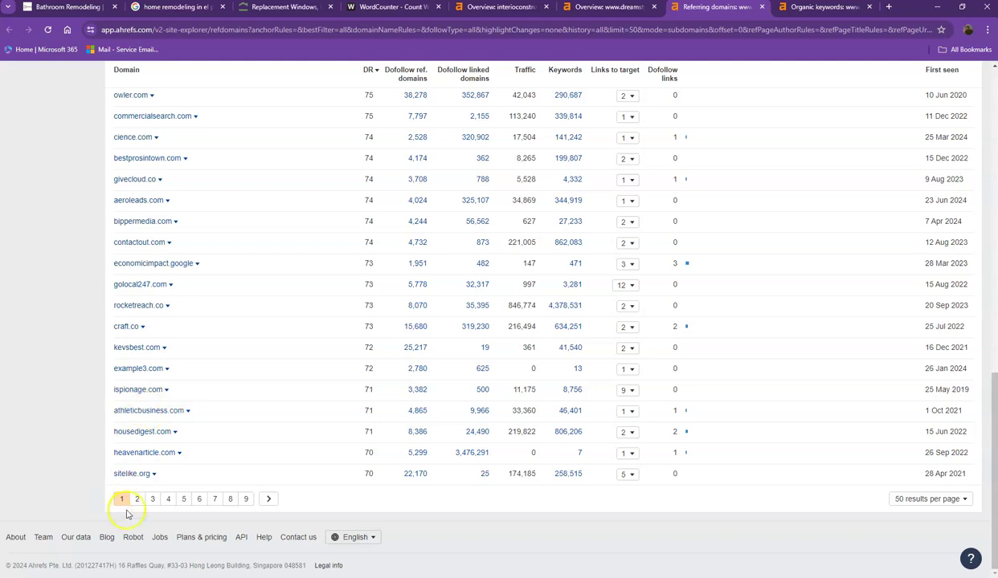
{"action": "left_click", "coordinate": [137, 499]}
{"action": "scroll", "coordinate": [200, 480], "scroll_direction": "down", "scroll_amount": 10}
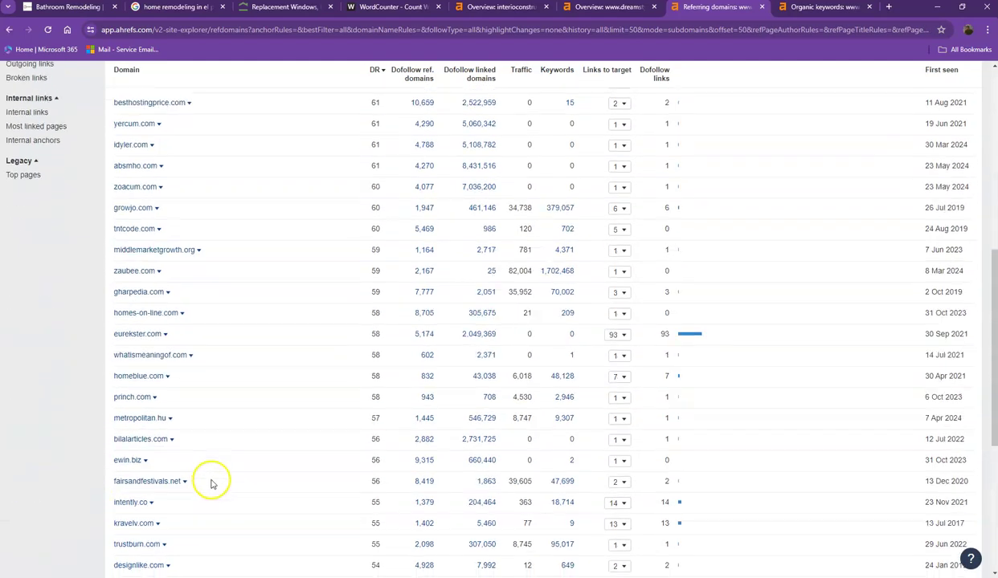
{"action": "scroll", "coordinate": [196, 491], "scroll_direction": "down", "scroll_amount": 1}
{"action": "left_click", "coordinate": [180, 500]}
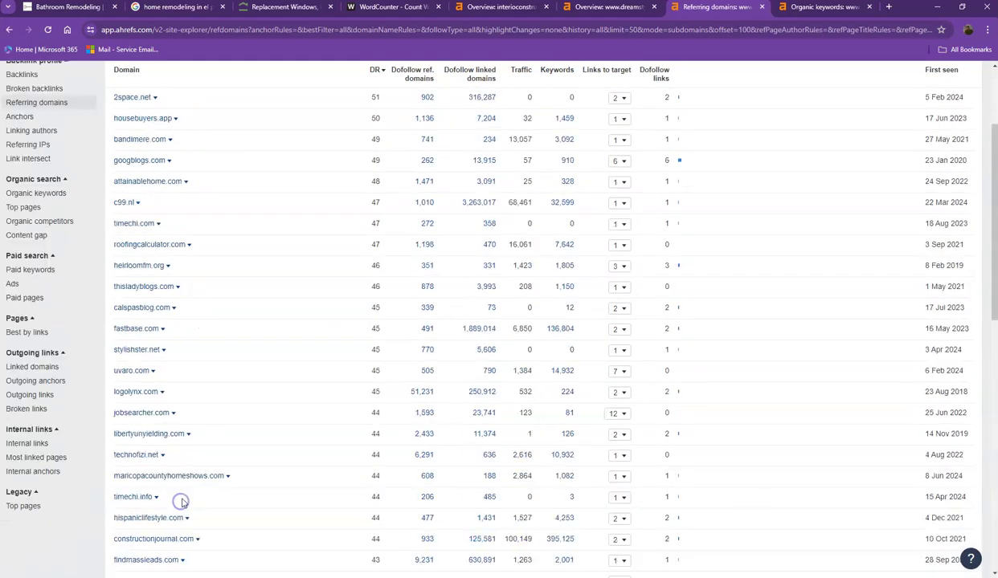
{"action": "scroll", "coordinate": [231, 407], "scroll_direction": "down", "scroll_amount": 10}
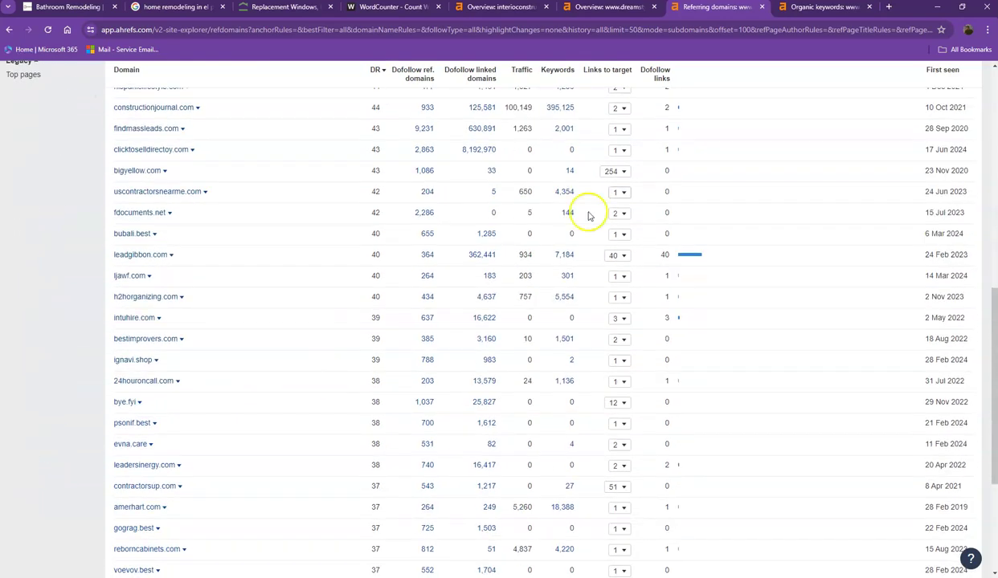
Examine result pages 1 and 2 of the organic keywords report for dreamstyleremodeling.com, including volume, CPC and position
{"action": "left_click", "coordinate": [810, 9]}
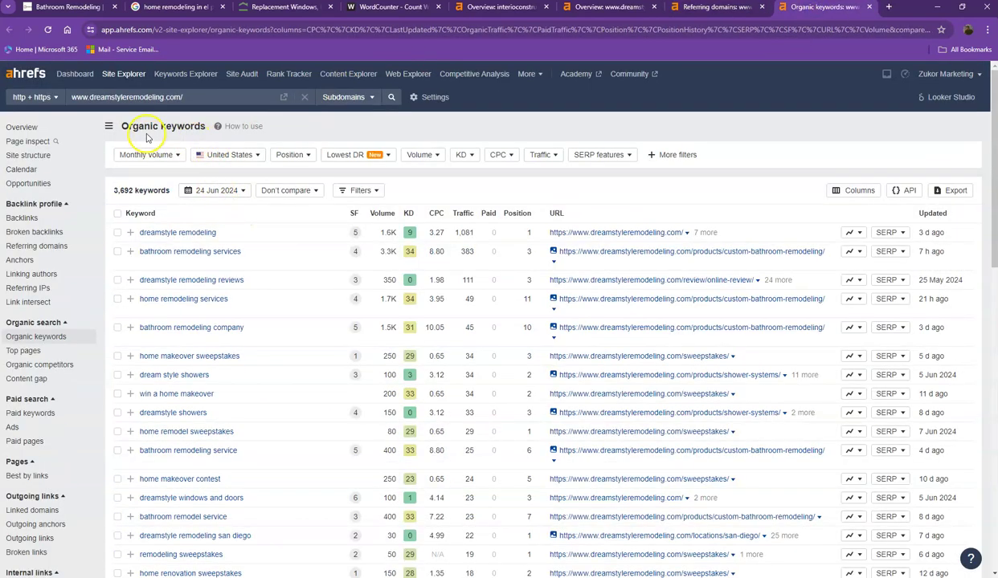
{"action": "scroll", "coordinate": [179, 252], "scroll_direction": "down", "scroll_amount": 10}
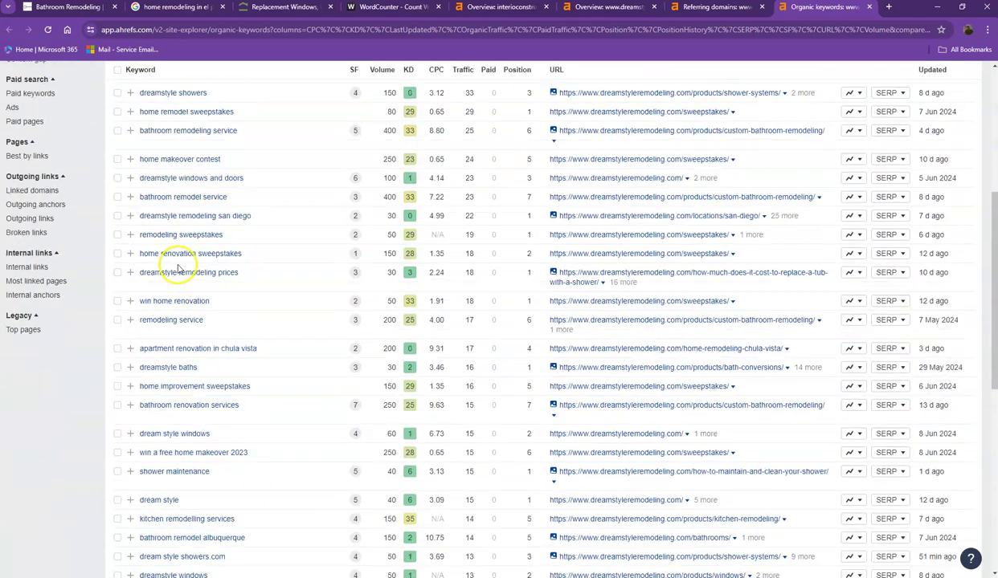
{"action": "scroll", "coordinate": [180, 275], "scroll_direction": "down", "scroll_amount": 3}
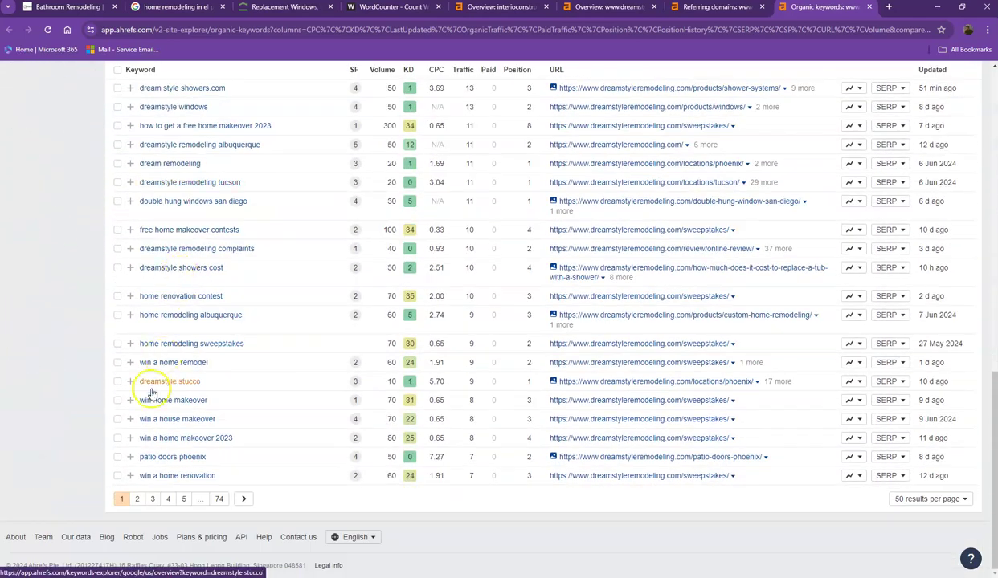
{"action": "left_click", "coordinate": [138, 500]}
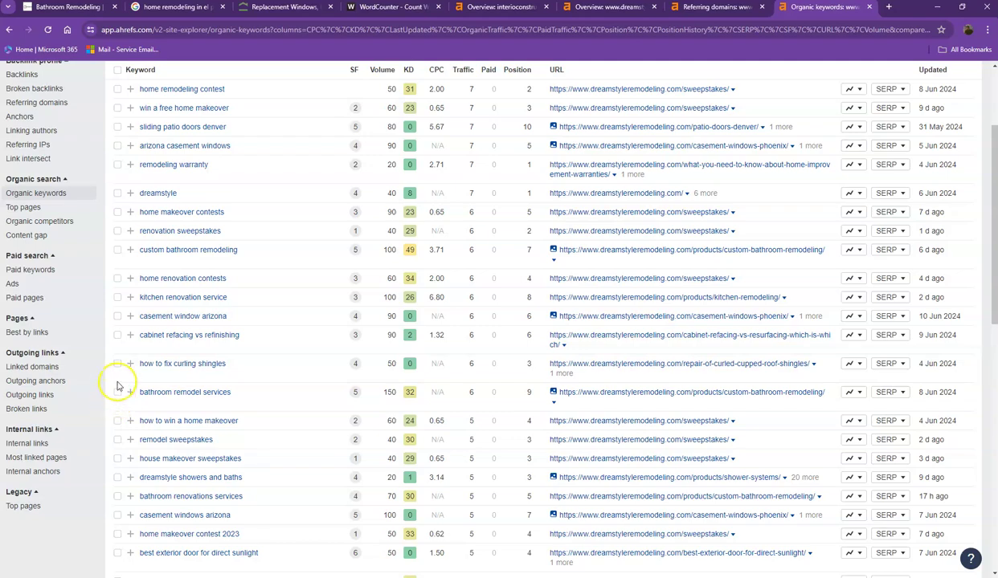
{"action": "scroll", "coordinate": [117, 386], "scroll_direction": "down", "scroll_amount": 2}
{"action": "scroll", "coordinate": [117, 384], "scroll_direction": "down", "scroll_amount": 2}
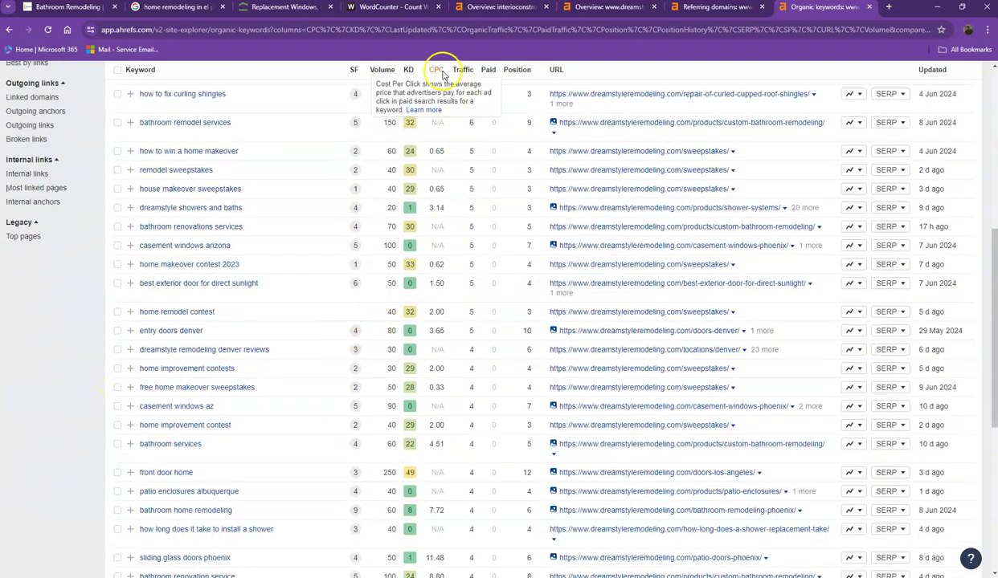
{"action": "scroll", "coordinate": [391, 426], "scroll_direction": "down", "scroll_amount": 5}
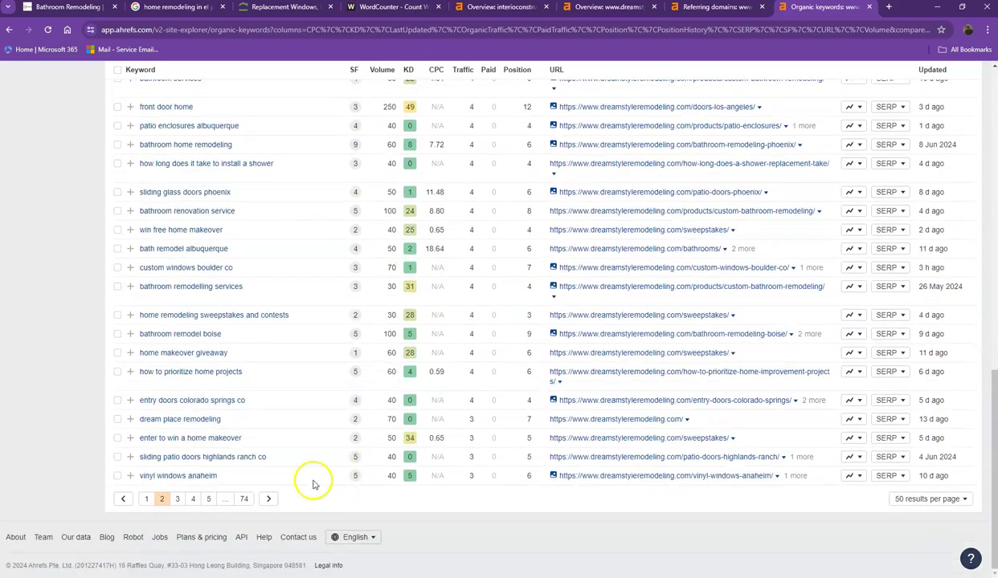
Examine result pages 3 and 4 of the organic keywords report and close both Dreamstyle report tabs
{"action": "left_click", "coordinate": [176, 500]}
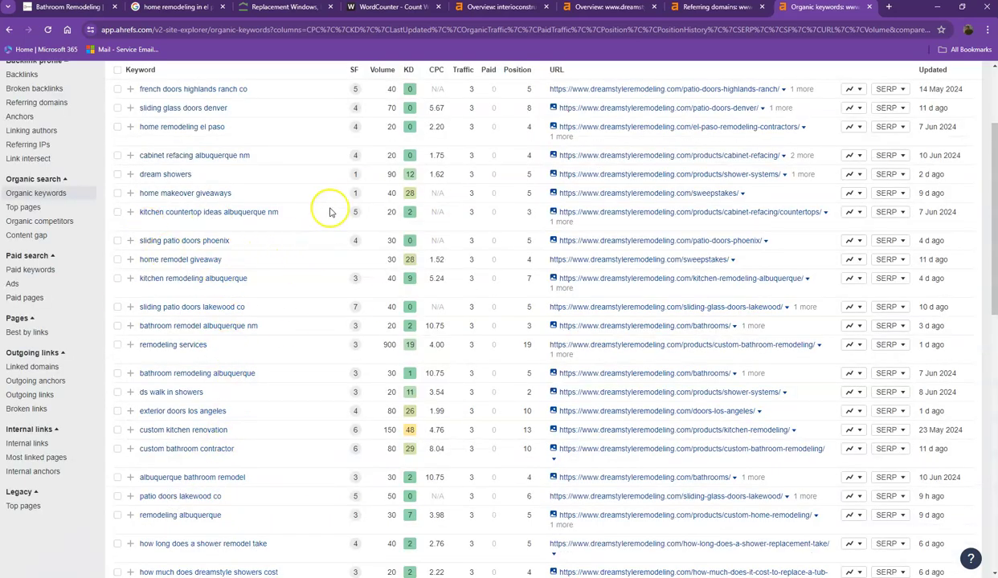
{"action": "scroll", "coordinate": [325, 297], "scroll_direction": "down", "scroll_amount": 5}
{"action": "scroll", "coordinate": [325, 299], "scroll_direction": "down", "scroll_amount": 5}
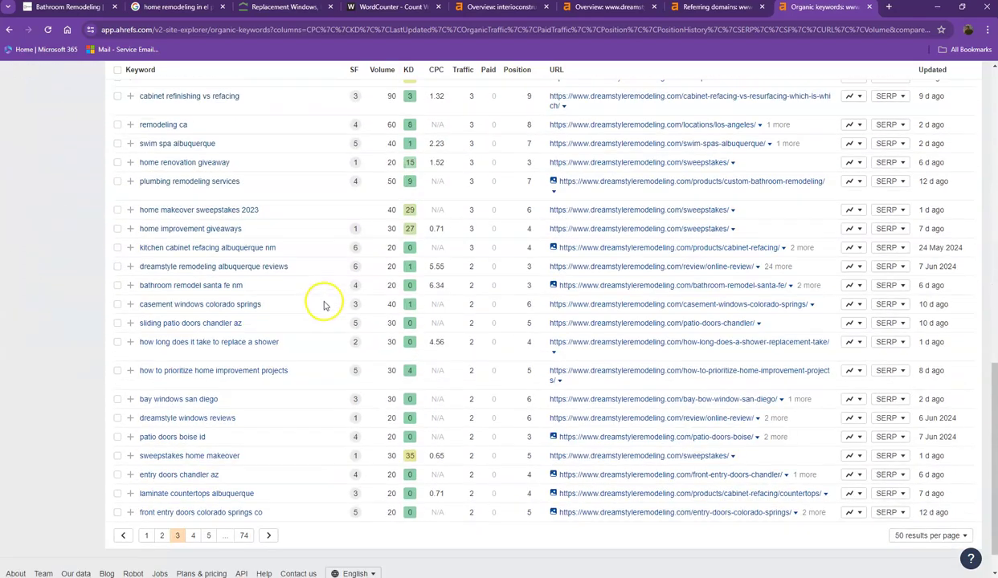
{"action": "left_click", "coordinate": [195, 500]}
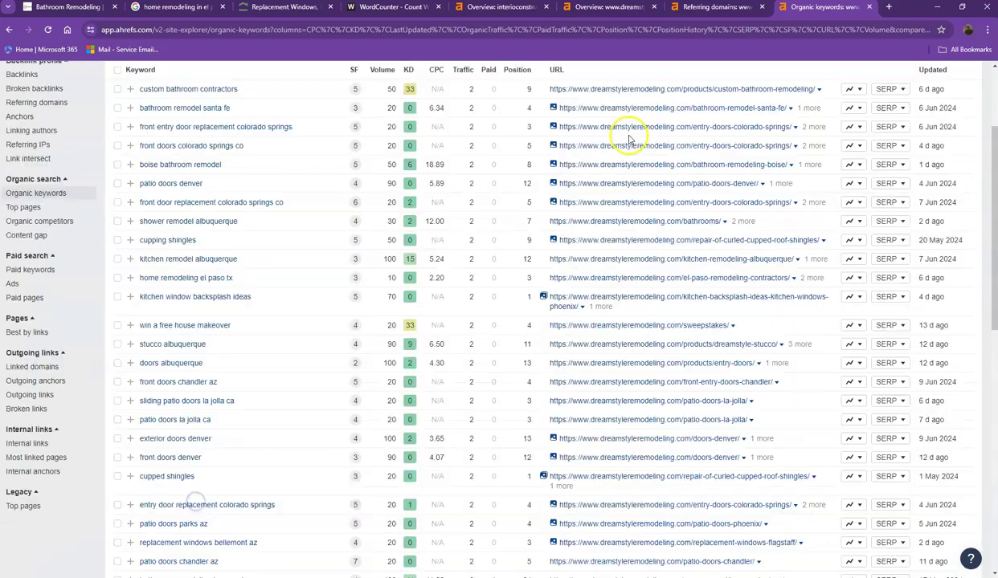
{"action": "scroll", "coordinate": [642, 93], "scroll_direction": "down", "scroll_amount": 5}
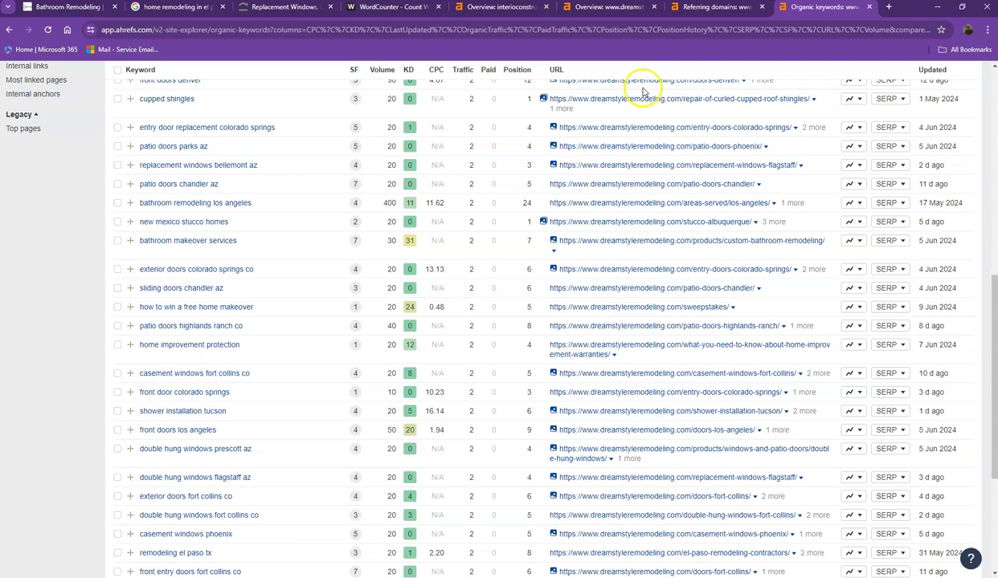
{"action": "left_click", "coordinate": [764, 9]}
{"action": "left_click", "coordinate": [763, 10]}
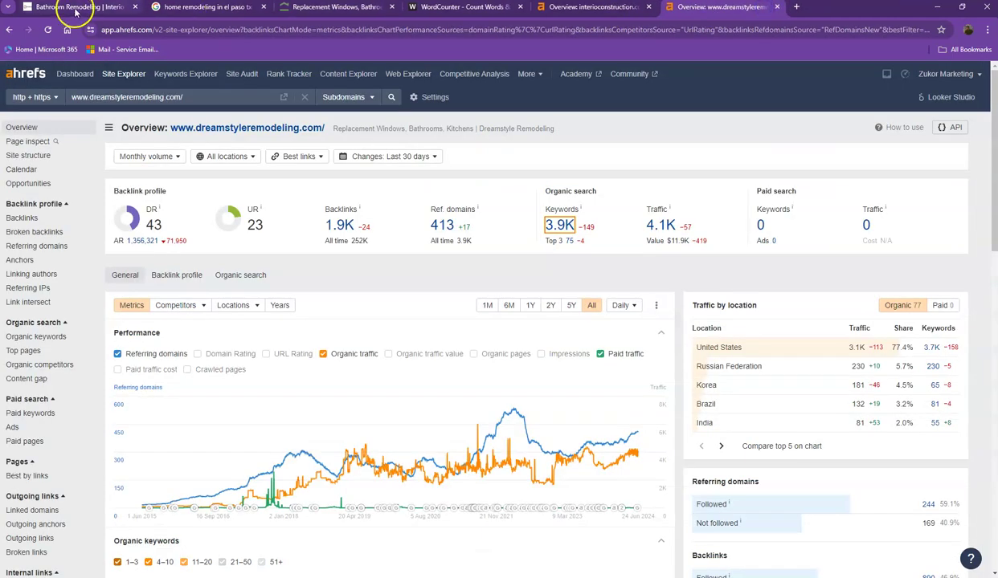
Inspect the file name of the bathroom image above "Committed to Excellence" on the Interio Construction homepage without saving the image
{"action": "left_click", "coordinate": [76, 10]}
{"action": "scroll", "coordinate": [260, 185], "scroll_direction": "down", "scroll_amount": 5}
{"action": "right_click", "coordinate": [375, 219]}
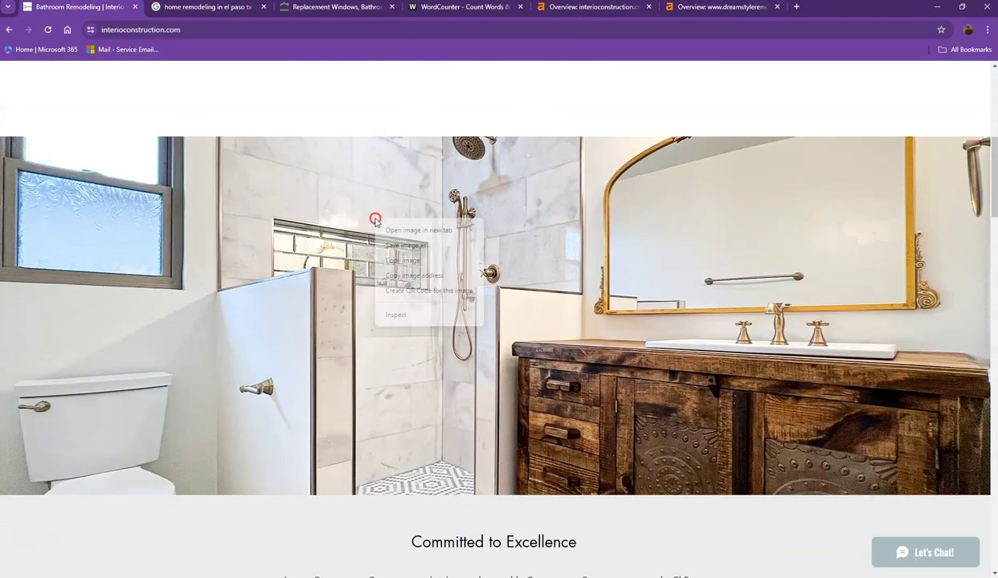
{"action": "left_click", "coordinate": [408, 245]}
{"action": "left_click", "coordinate": [279, 238]}
{"action": "left_click_drag", "start_coordinate": [294, 238], "coordinate": [95, 245]}
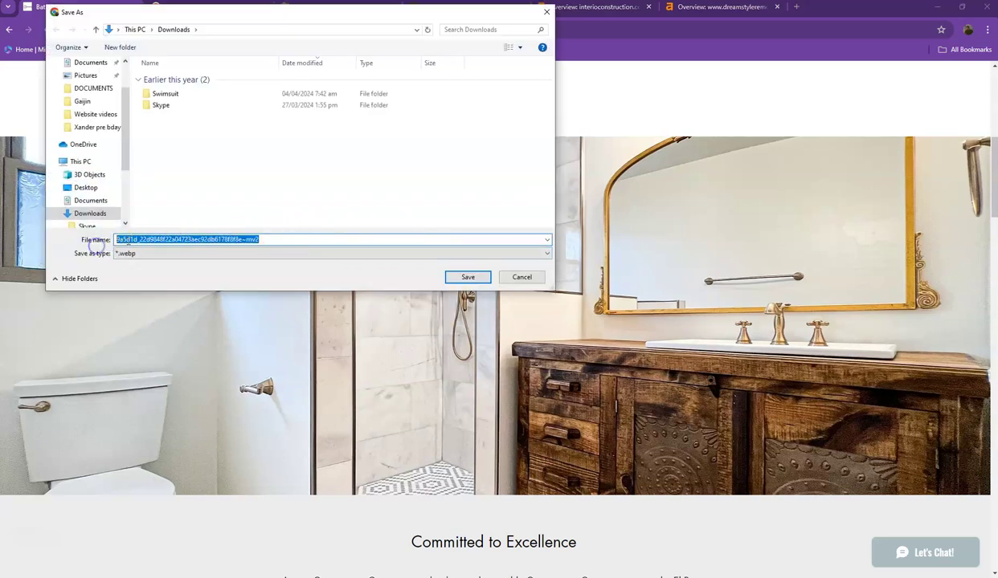
{"action": "left_click_drag", "start_coordinate": [298, 240], "coordinate": [110, 241]}
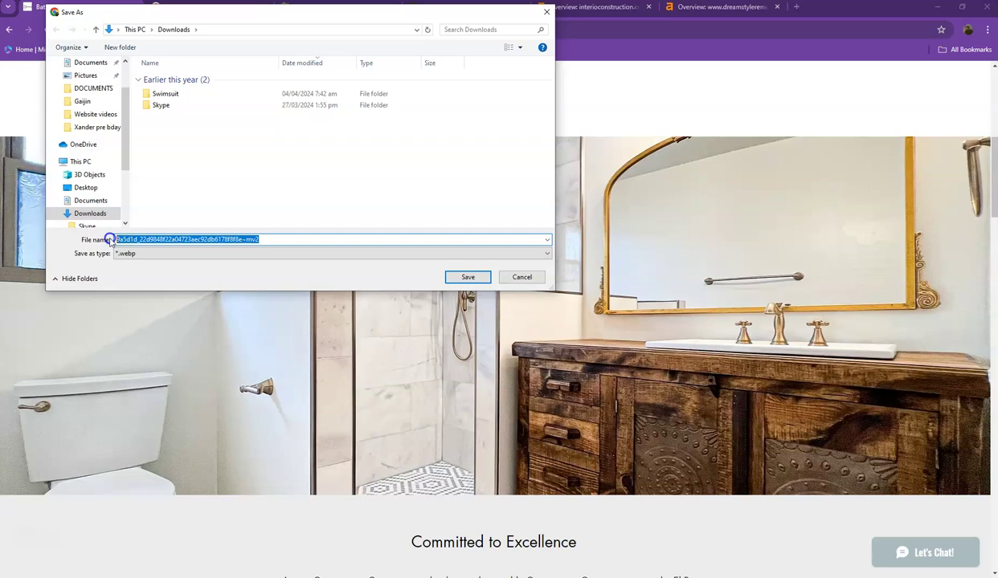
{"action": "left_click", "coordinate": [537, 280]}
Examine the credentials, financing, portfolio image and "Get a Quote!" sections on the Interio Construction homepage
{"action": "scroll", "coordinate": [555, 281], "scroll_direction": "down", "scroll_amount": 9}
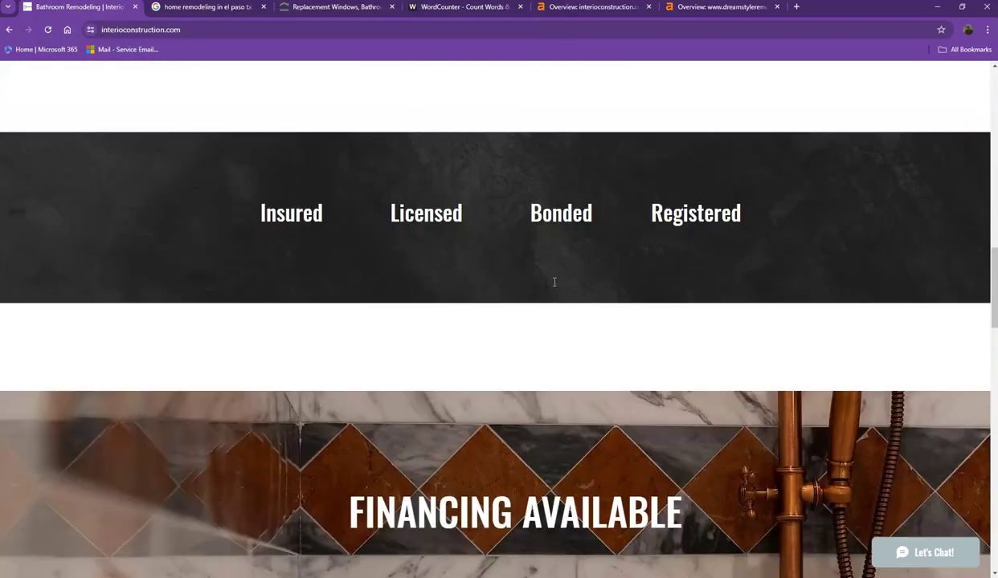
{"action": "scroll", "coordinate": [554, 281], "scroll_direction": "down", "scroll_amount": 7}
{"action": "right_click", "coordinate": [462, 240]}
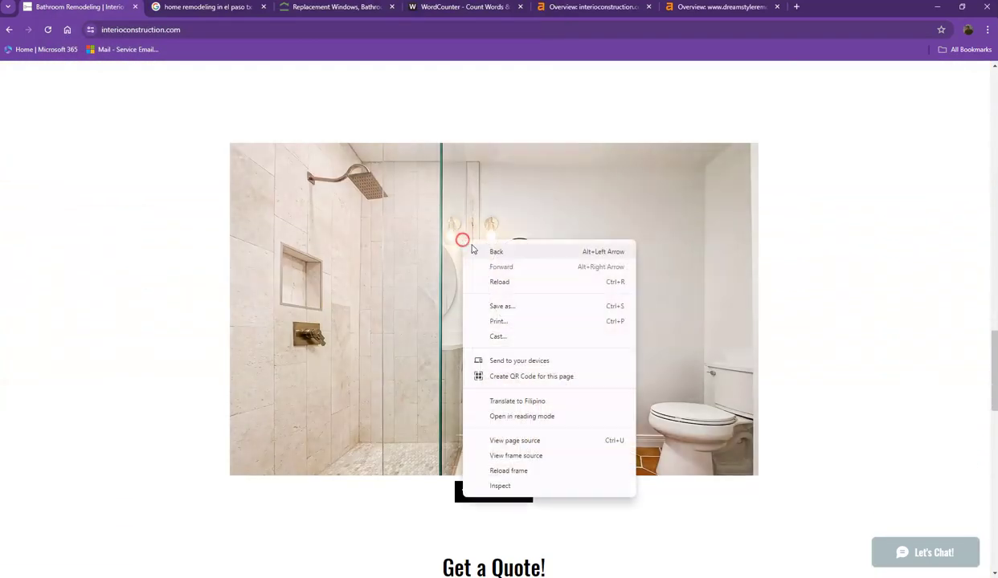
{"action": "left_click", "coordinate": [174, 224]}
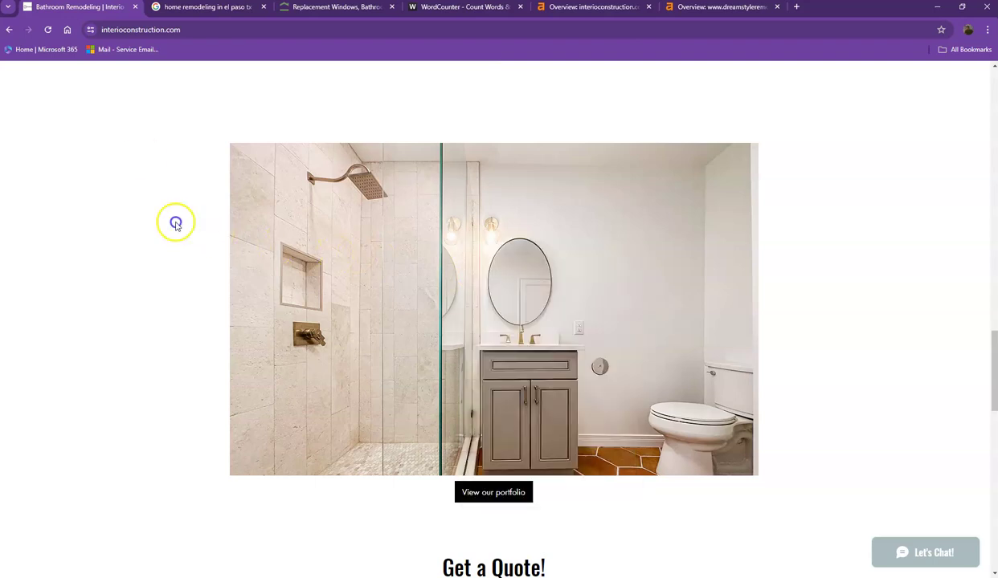
{"action": "scroll", "coordinate": [177, 233], "scroll_direction": "down", "scroll_amount": 4}
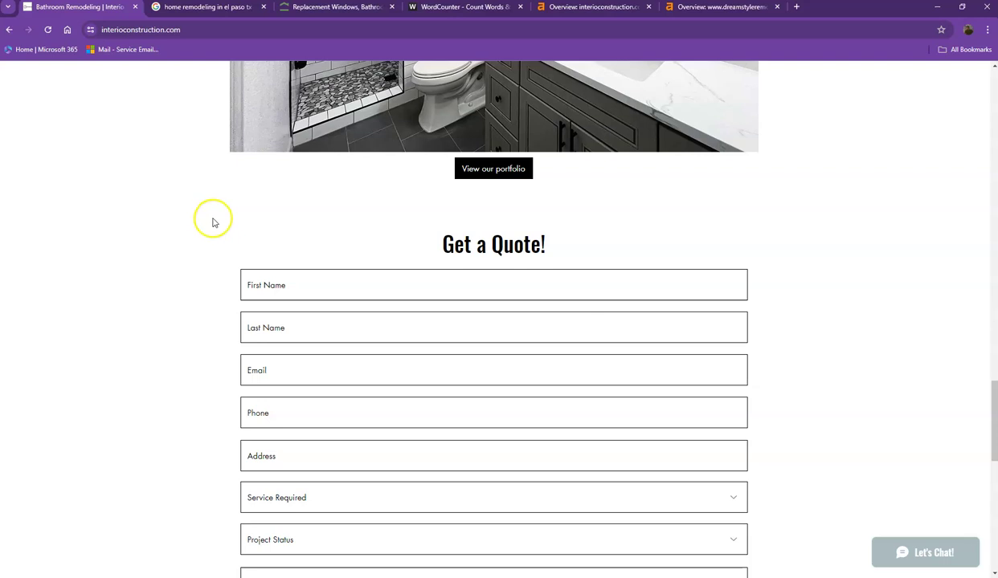
Copy the full Interio Construction homepage text into WordCounter in place of the existing text and check its word count
{"action": "key", "text": "ctrl+a"}
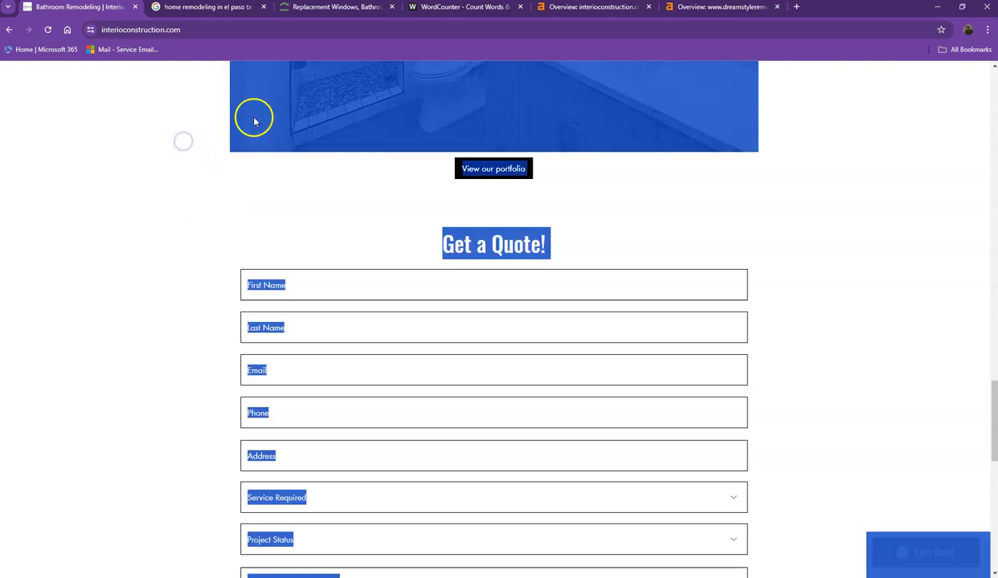
{"action": "left_click", "coordinate": [435, 8]}
{"action": "left_click", "coordinate": [323, 211]}
{"action": "key", "text": "ctrl+a"}
{"action": "key", "text": "ctrl+v"}
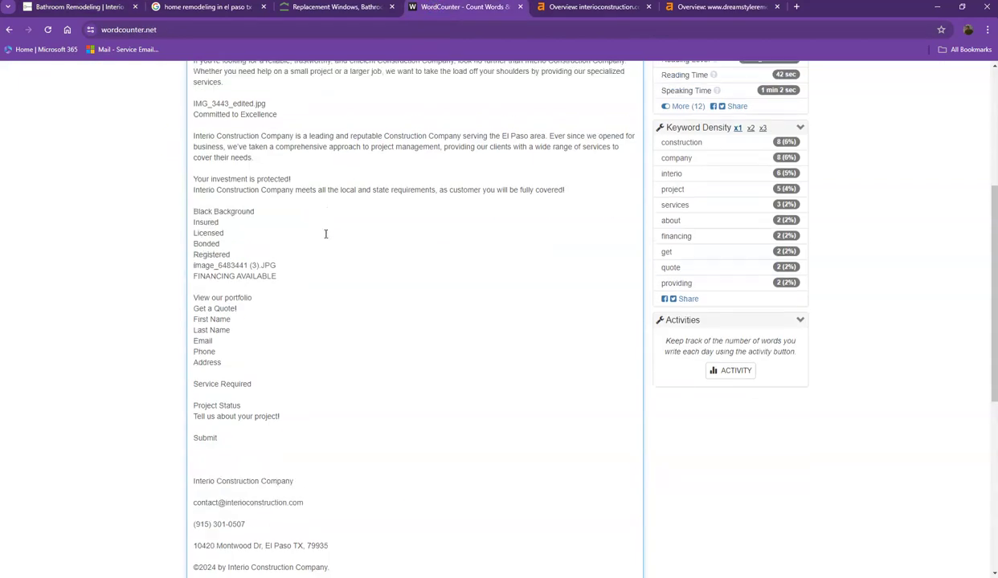
{"action": "scroll", "coordinate": [321, 225], "scroll_direction": "up", "scroll_amount": 3}
{"action": "left_click", "coordinate": [238, 186]}
{"action": "left_click_drag", "start_coordinate": [195, 112], "coordinate": [286, 109]}
{"action": "left_click", "coordinate": [287, 110]}
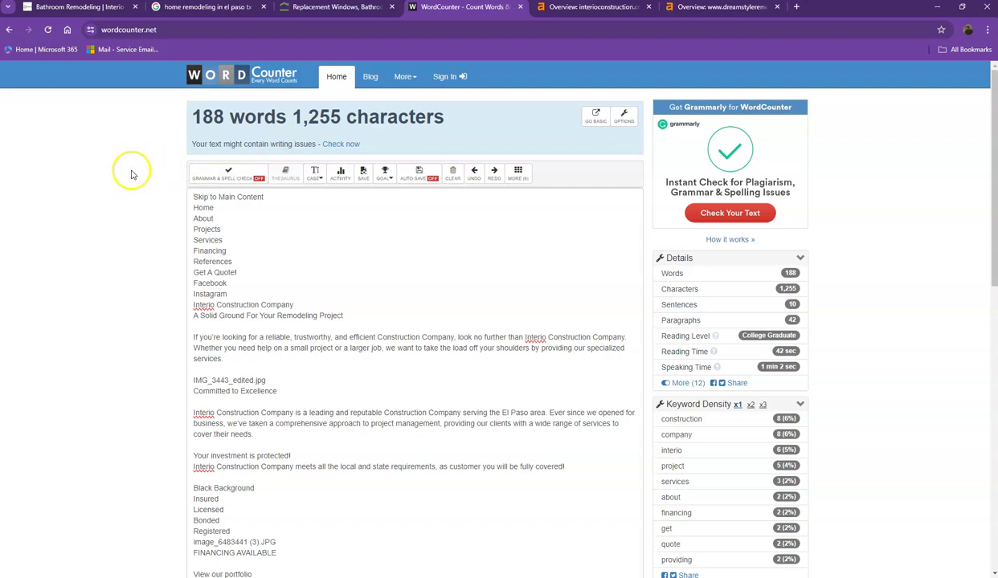
Review the Google results for "home remodeling in el paso tx", covering the directory listings, competitor sites and local business listings
{"action": "left_click", "coordinate": [173, 10]}
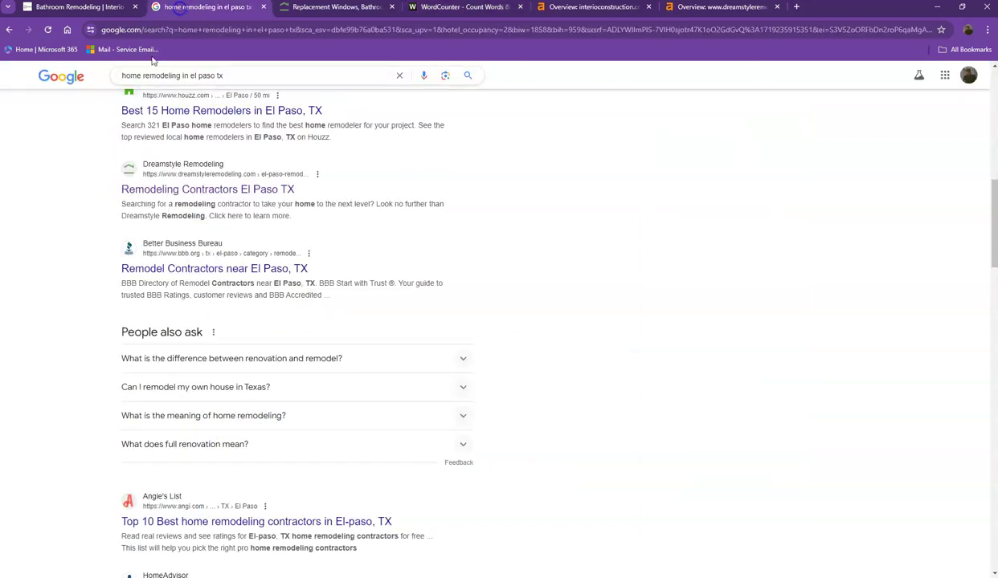
{"action": "scroll", "coordinate": [76, 163], "scroll_direction": "down", "scroll_amount": 2}
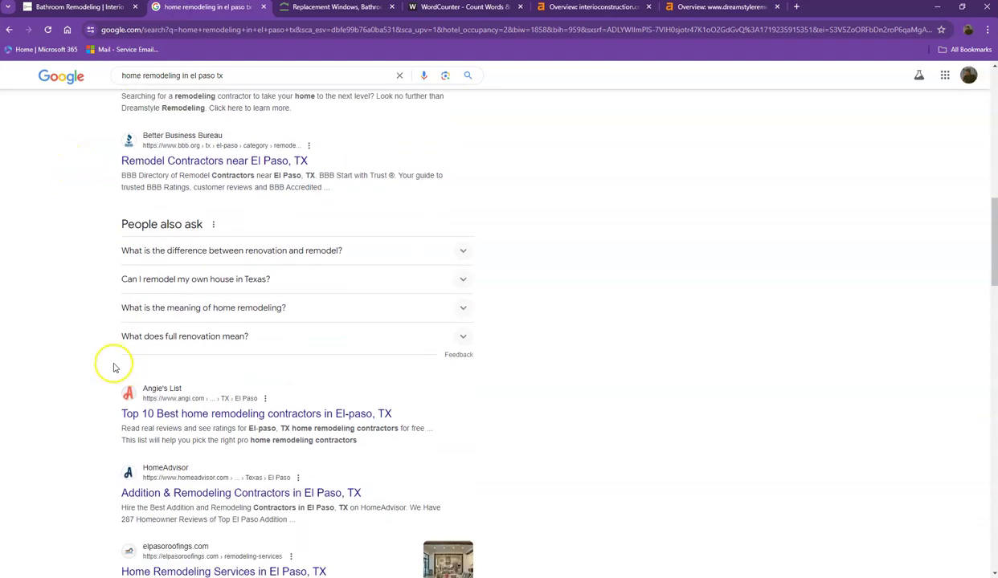
{"action": "left_click_drag", "start_coordinate": [110, 383], "coordinate": [241, 480]}
{"action": "left_click", "coordinate": [98, 429]}
{"action": "scroll", "coordinate": [98, 434], "scroll_direction": "down", "scroll_amount": 5}
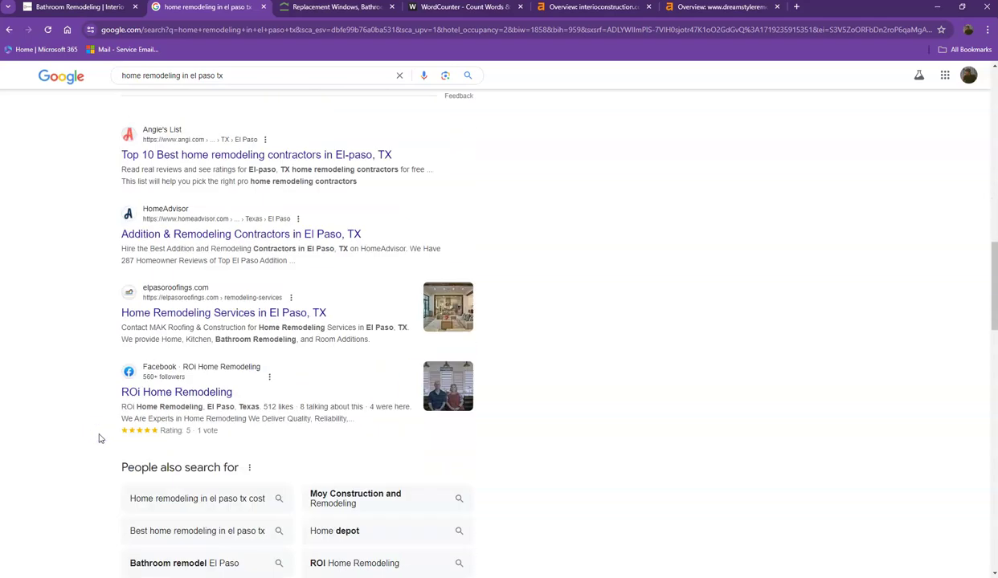
{"action": "scroll", "coordinate": [99, 439], "scroll_direction": "up", "scroll_amount": 12}
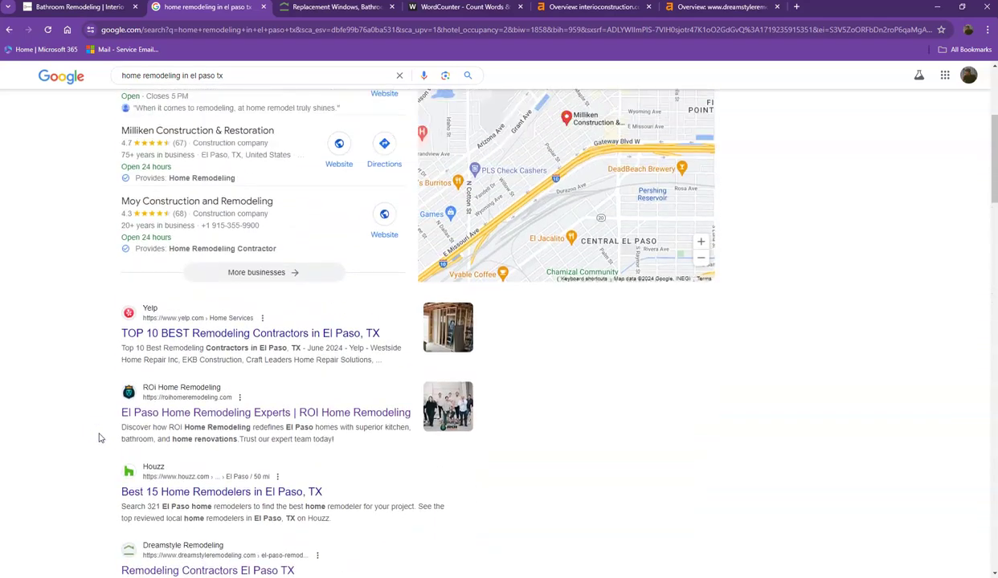
{"action": "scroll", "coordinate": [316, 215], "scroll_direction": "up", "scroll_amount": 2}
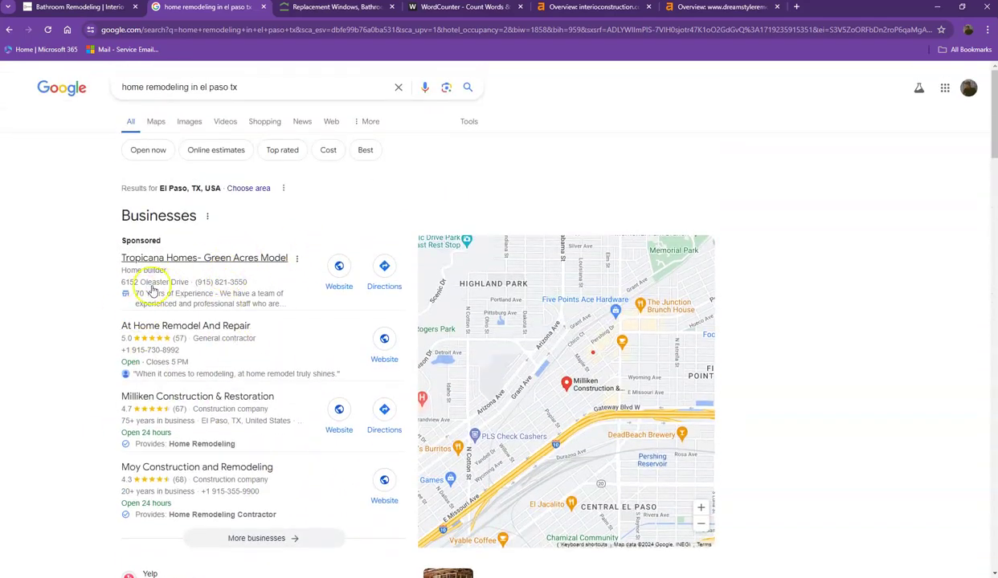
Examine the Interio Construction homepage's headings and text, from the company introduction through "Committed to Excellence" to "Your investment is protected!"
{"action": "left_click", "coordinate": [92, 9]}
{"action": "left_click", "coordinate": [131, 191]}
{"action": "scroll", "coordinate": [142, 236], "scroll_direction": "up", "scroll_amount": 5}
{"action": "scroll", "coordinate": [152, 228], "scroll_direction": "up", "scroll_amount": 12}
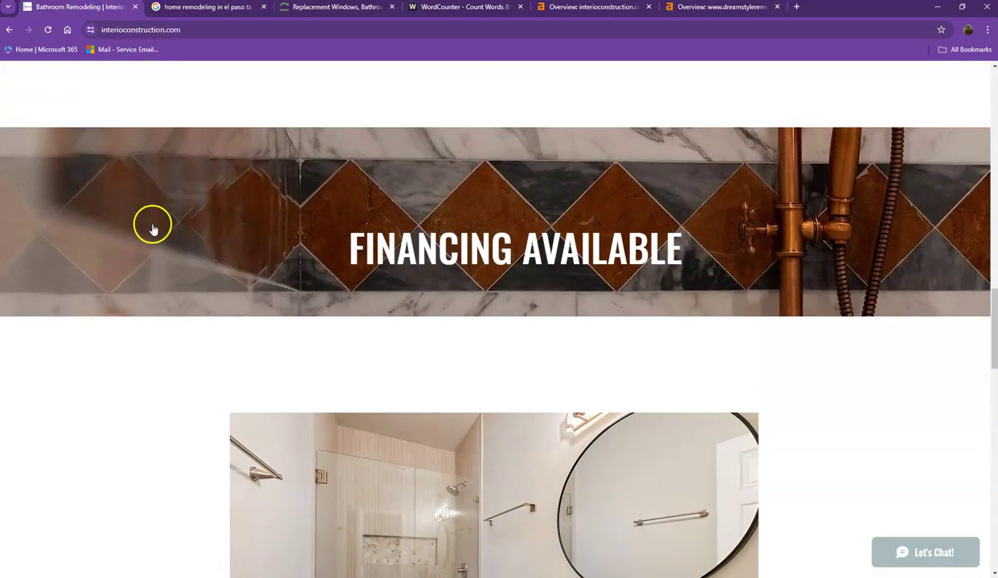
{"action": "scroll", "coordinate": [150, 236], "scroll_direction": "up", "scroll_amount": 9}
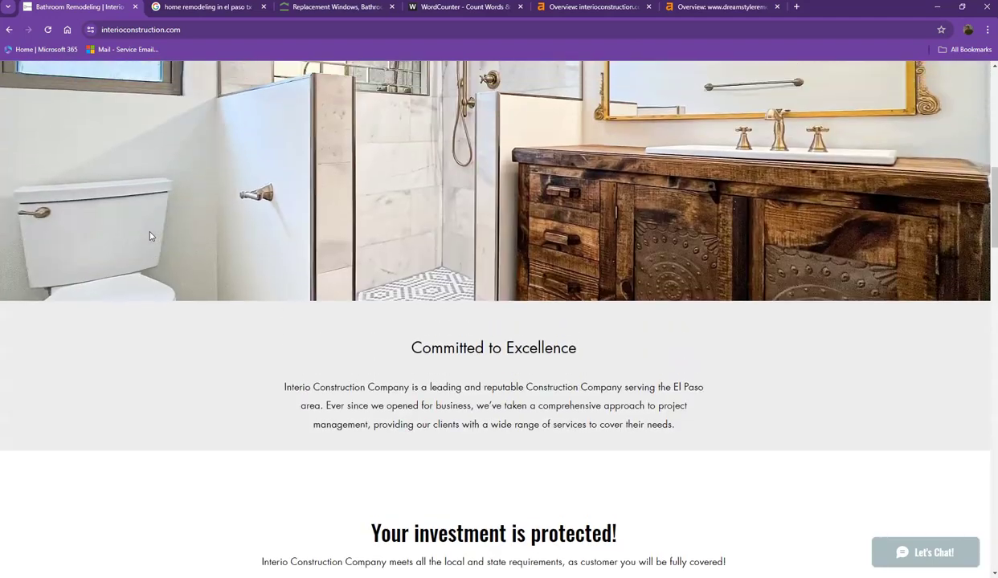
{"action": "scroll", "coordinate": [149, 236], "scroll_direction": "up", "scroll_amount": 2}
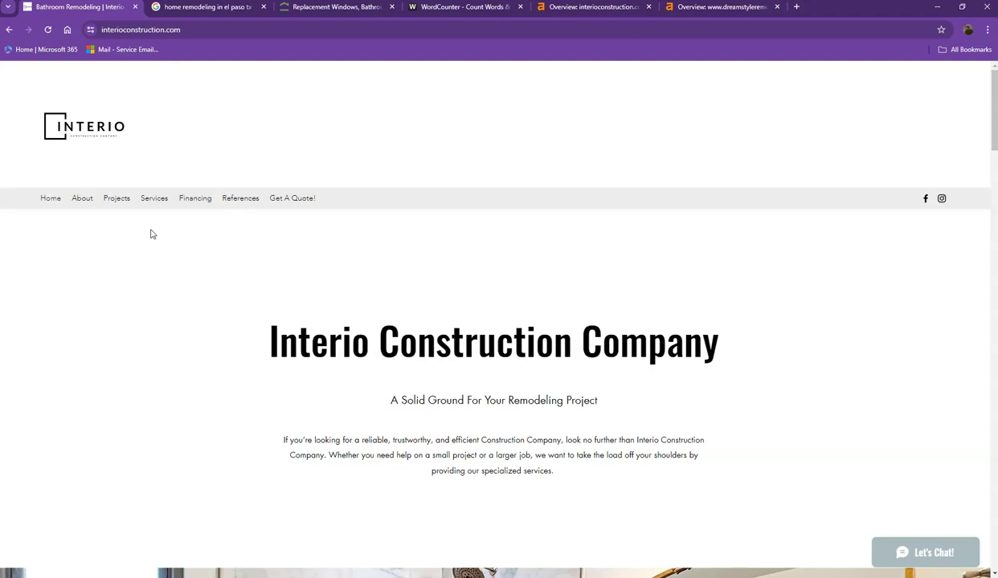
{"action": "scroll", "coordinate": [238, 239], "scroll_direction": "down", "scroll_amount": 8}
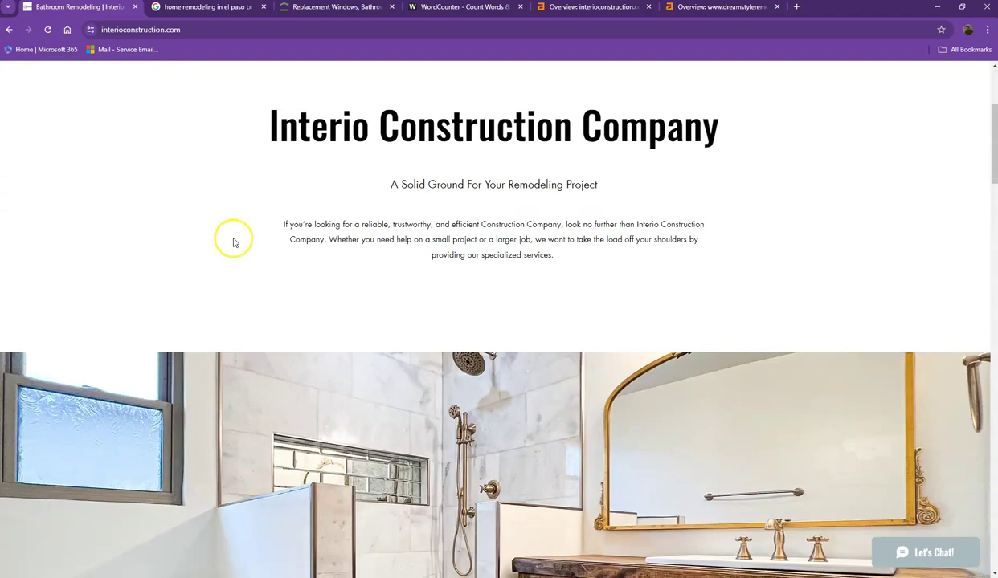
{"action": "scroll", "coordinate": [233, 244], "scroll_direction": "down", "scroll_amount": 3}
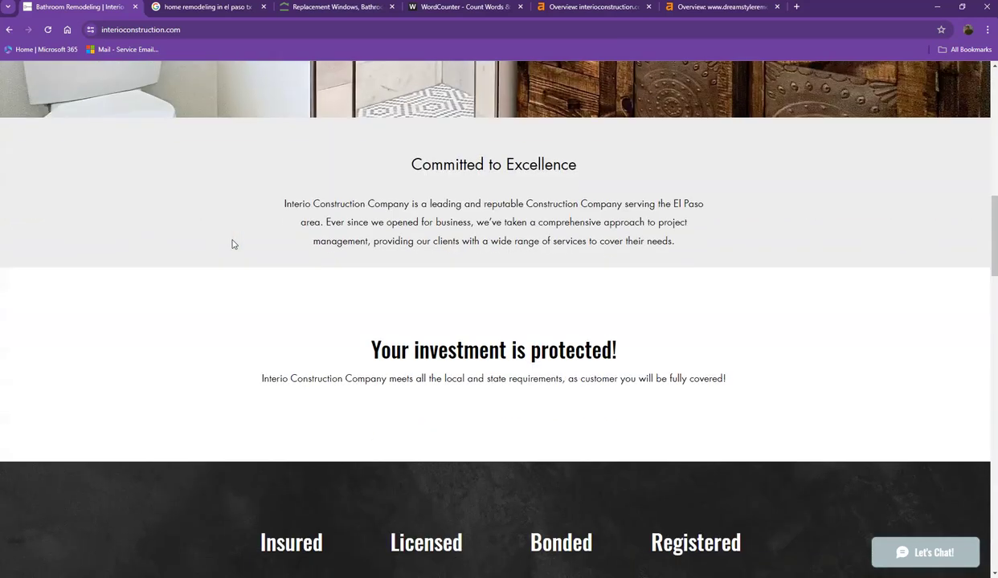
{"action": "scroll", "coordinate": [257, 244], "scroll_direction": "down", "scroll_amount": 2}
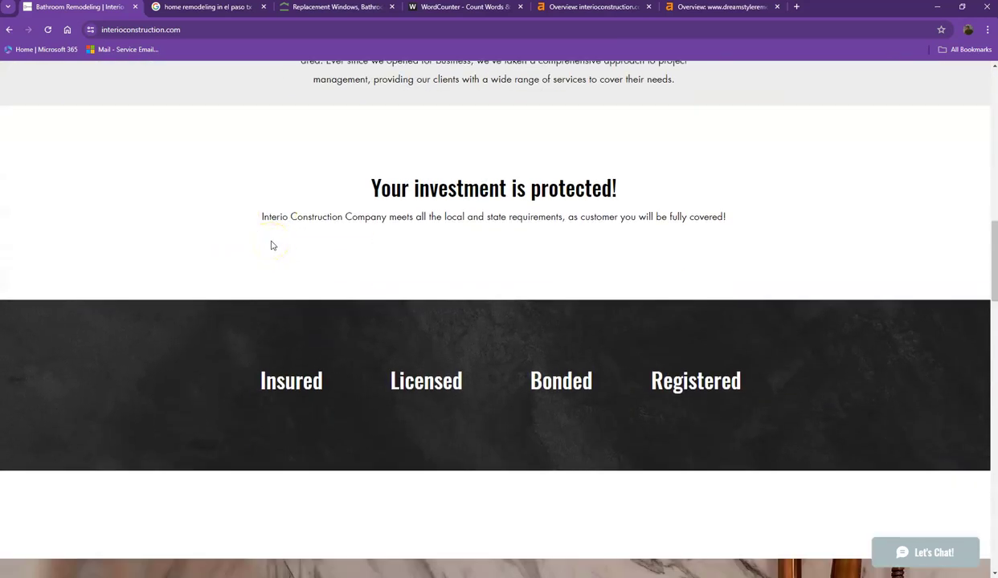
{"action": "scroll", "coordinate": [270, 253], "scroll_direction": "up", "scroll_amount": 7}
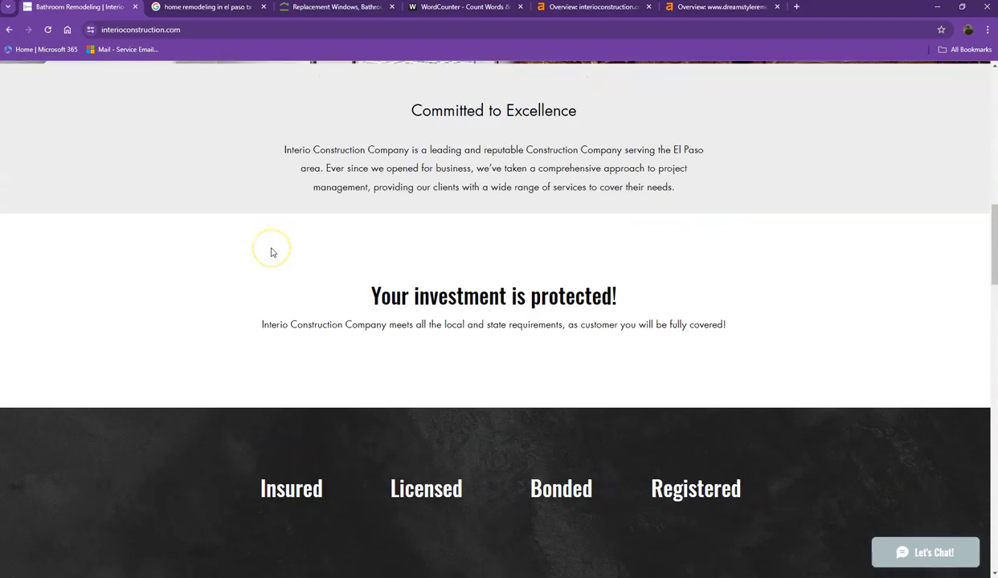
{"action": "scroll", "coordinate": [268, 254], "scroll_direction": "up", "scroll_amount": 5}
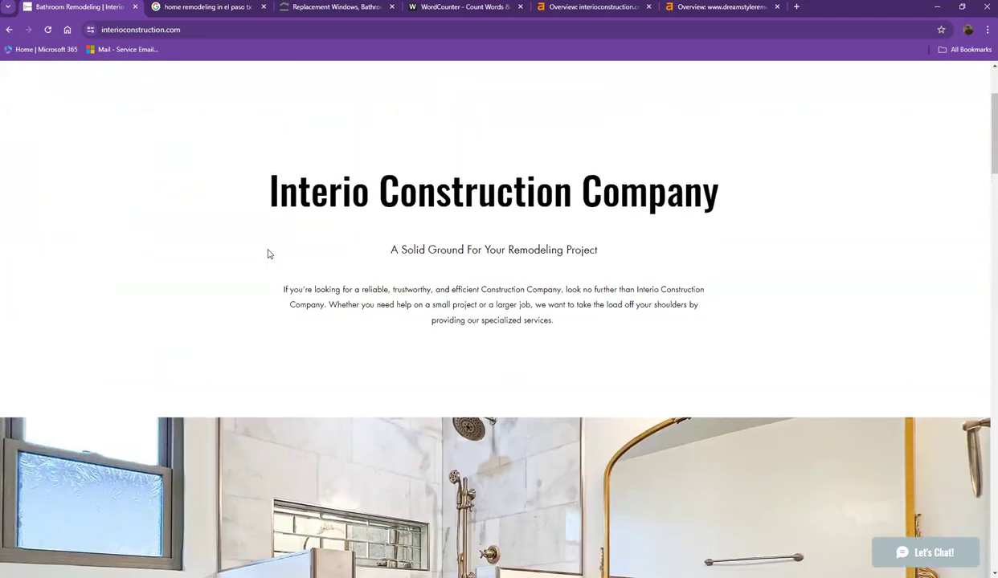